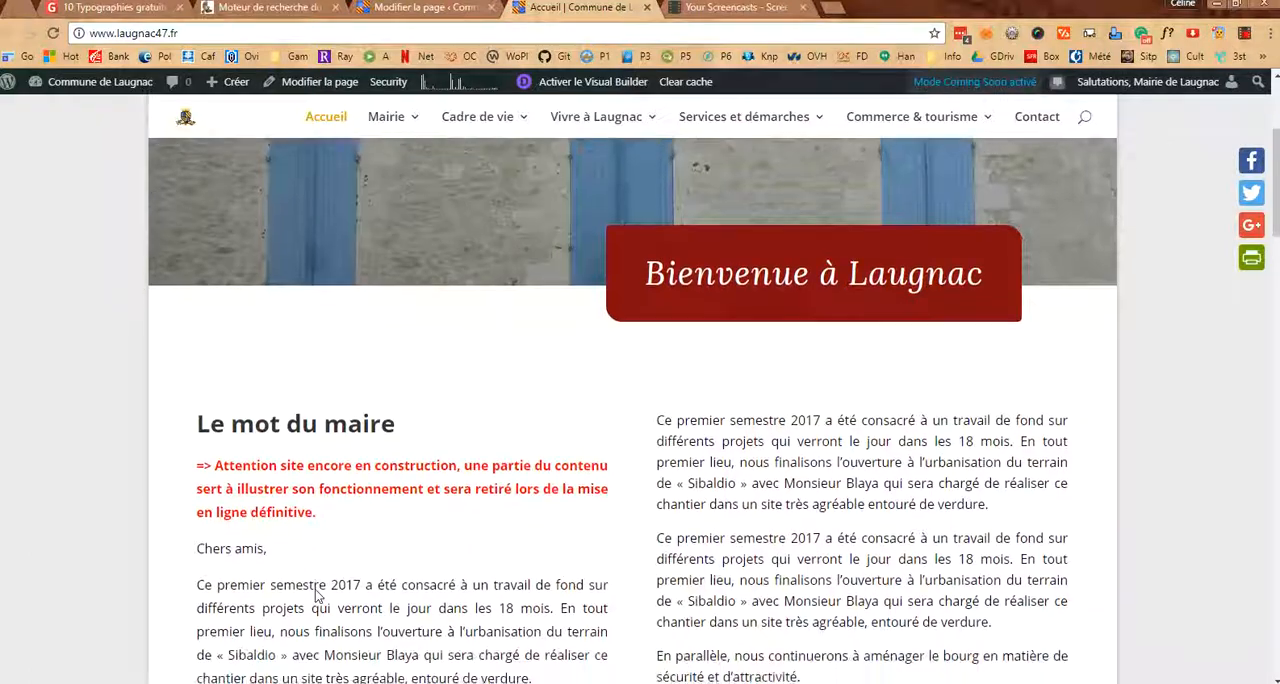
{"action": "scroll", "coordinate": [315, 590], "scroll_direction": "down", "scroll_amount": 1}
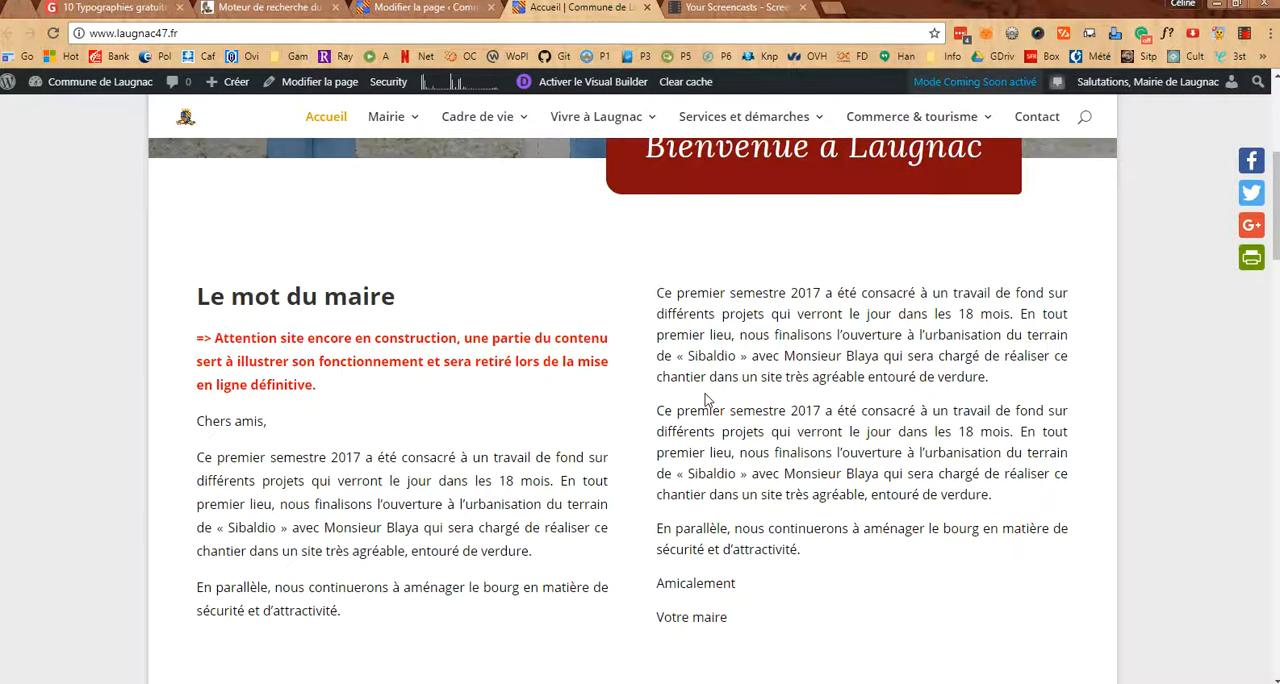
Examine the Laugnac site's home page from the mayor's message to the Villes et villages fleuris block, then return to the mayor's message
{"action": "scroll", "coordinate": [705, 400], "scroll_direction": "down", "scroll_amount": 5}
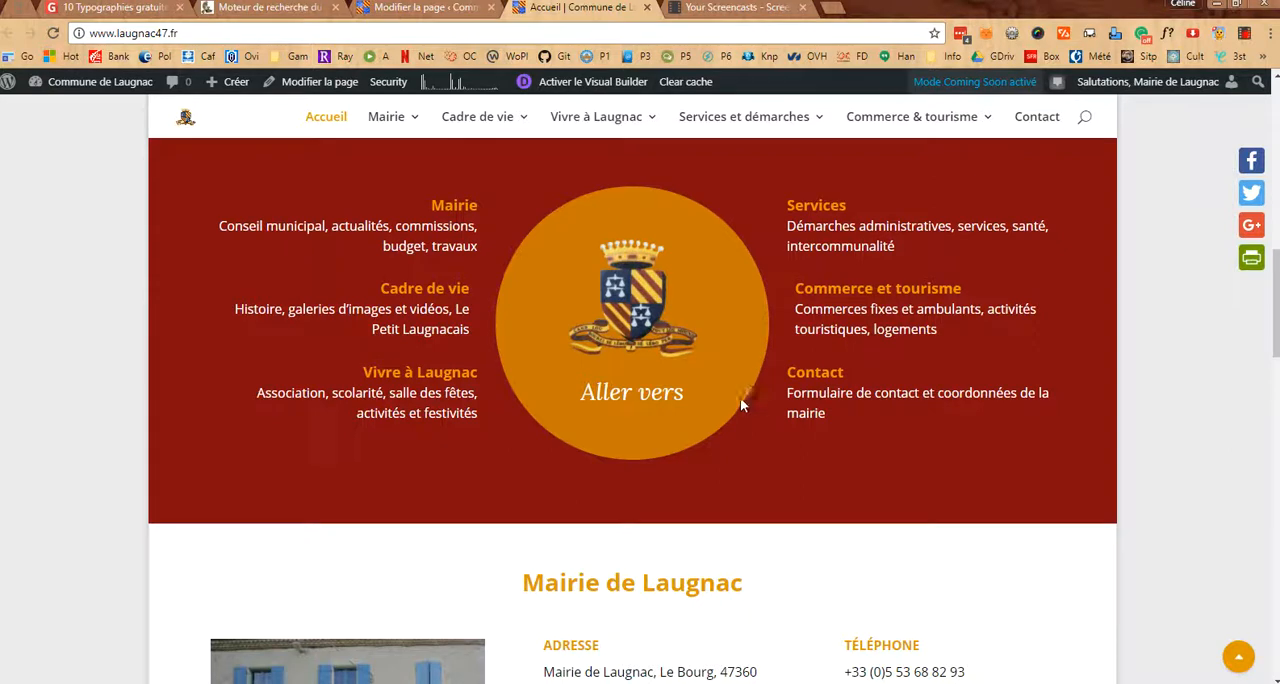
{"action": "mouse_move", "coordinate": [757, 127]}
{"action": "scroll", "coordinate": [200, 440], "scroll_direction": "down", "scroll_amount": 3}
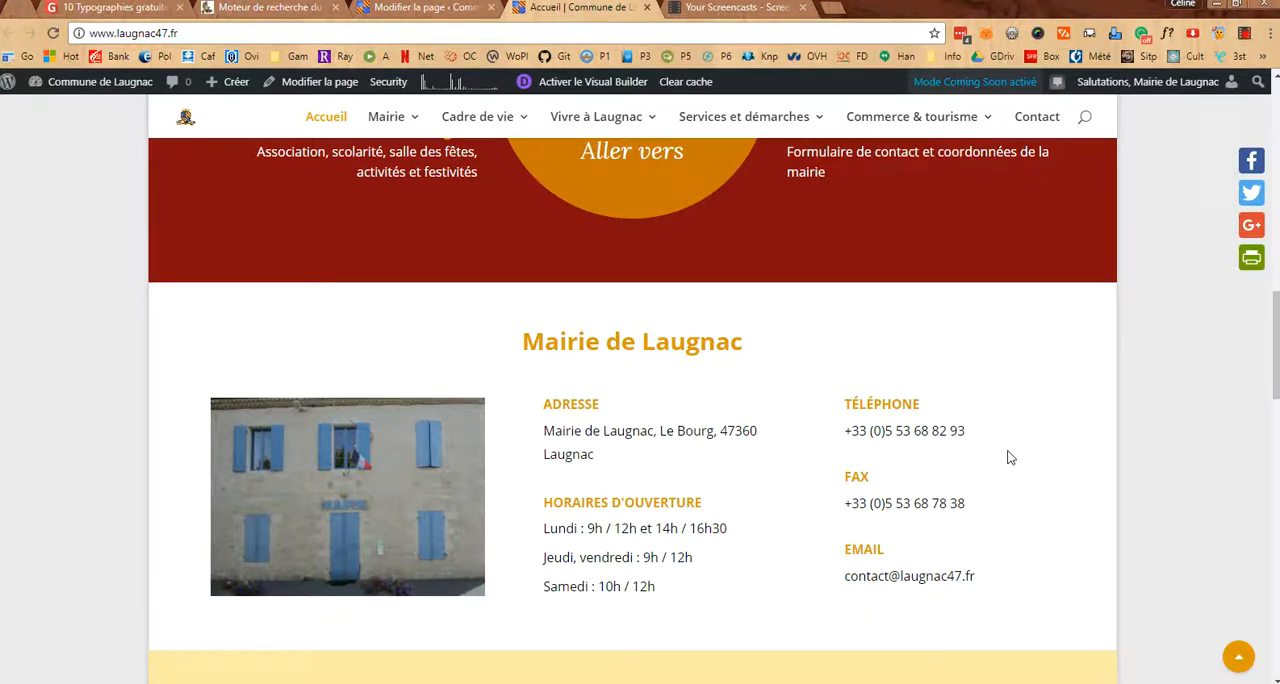
{"action": "scroll", "coordinate": [1008, 455], "scroll_direction": "down", "scroll_amount": 1}
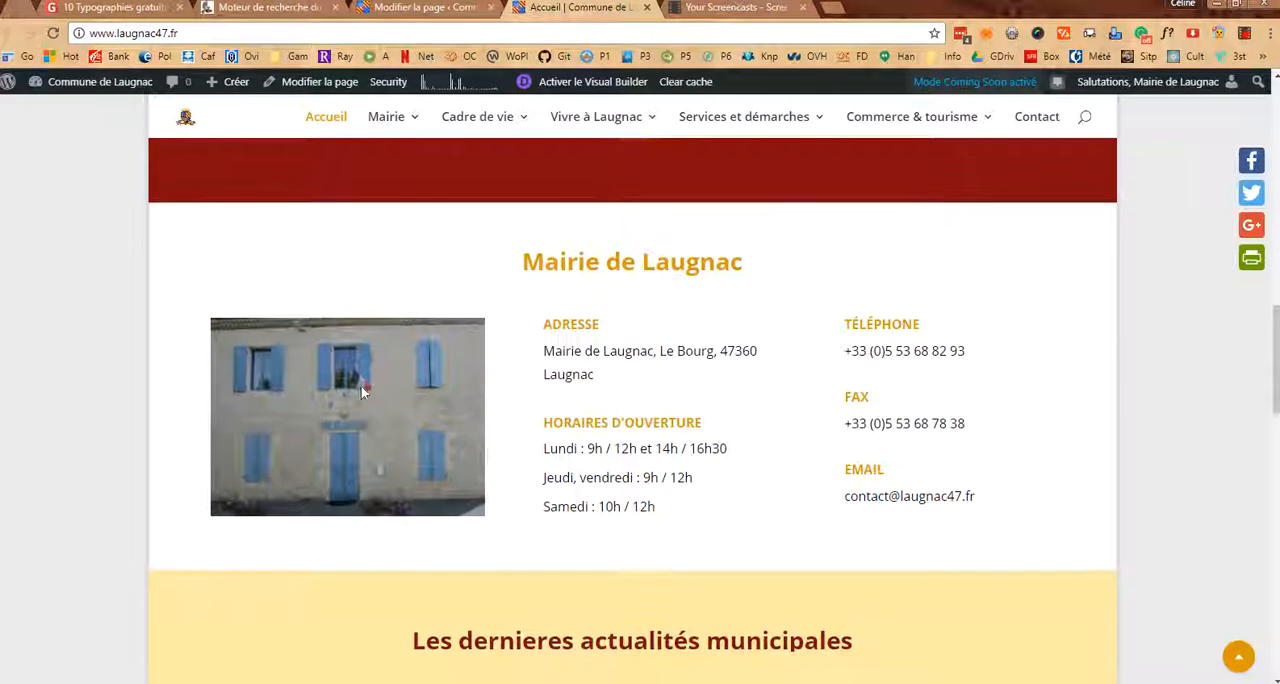
{"action": "scroll", "coordinate": [470, 455], "scroll_direction": "down", "scroll_amount": 4}
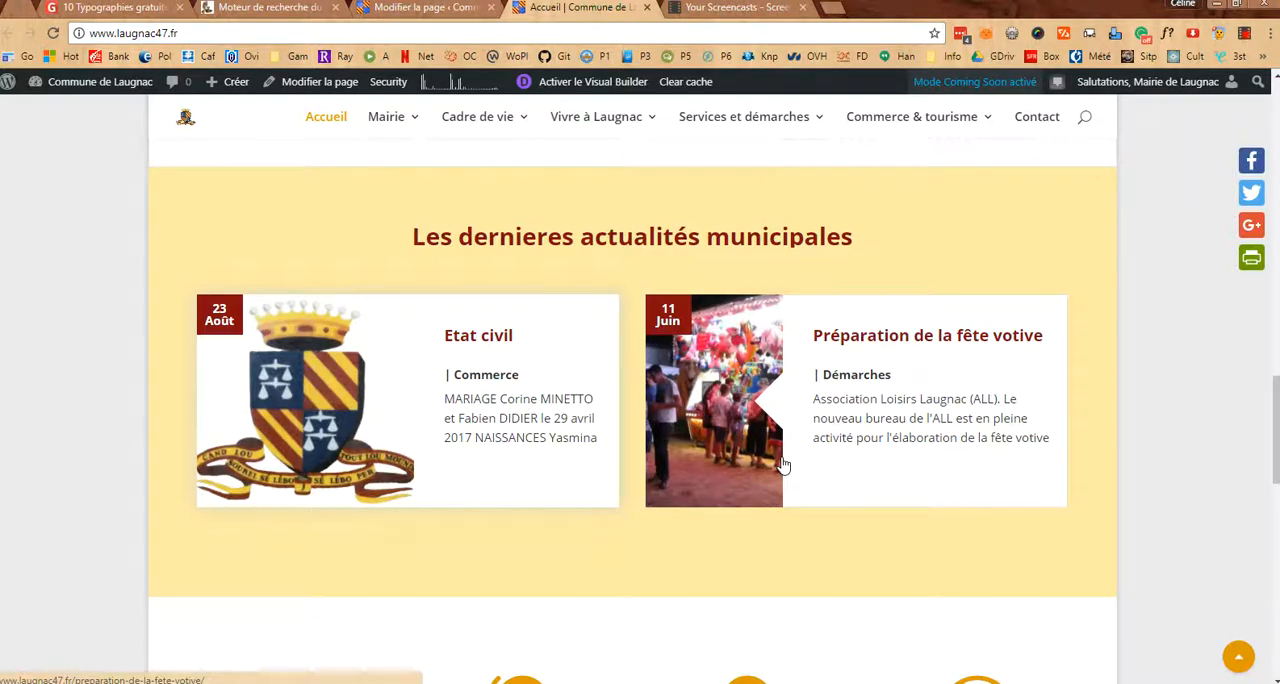
{"action": "scroll", "coordinate": [783, 465], "scroll_direction": "down", "scroll_amount": 3}
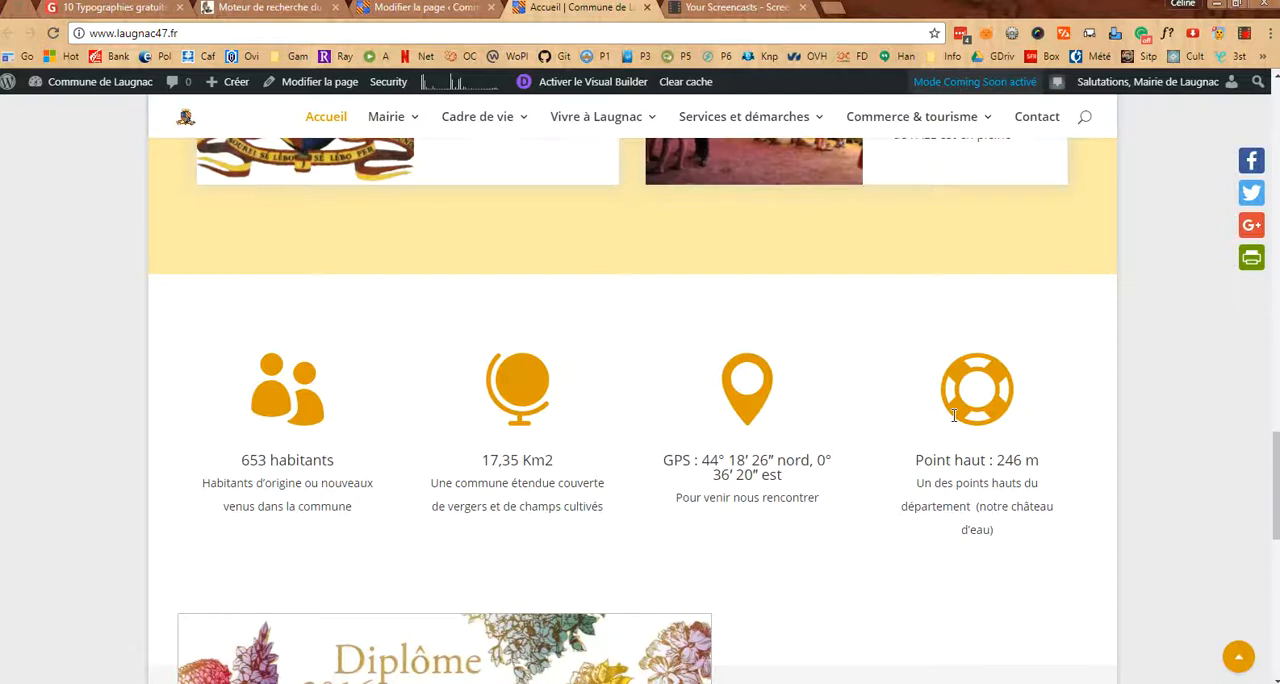
{"action": "scroll", "coordinate": [953, 415], "scroll_direction": "down", "scroll_amount": 5}
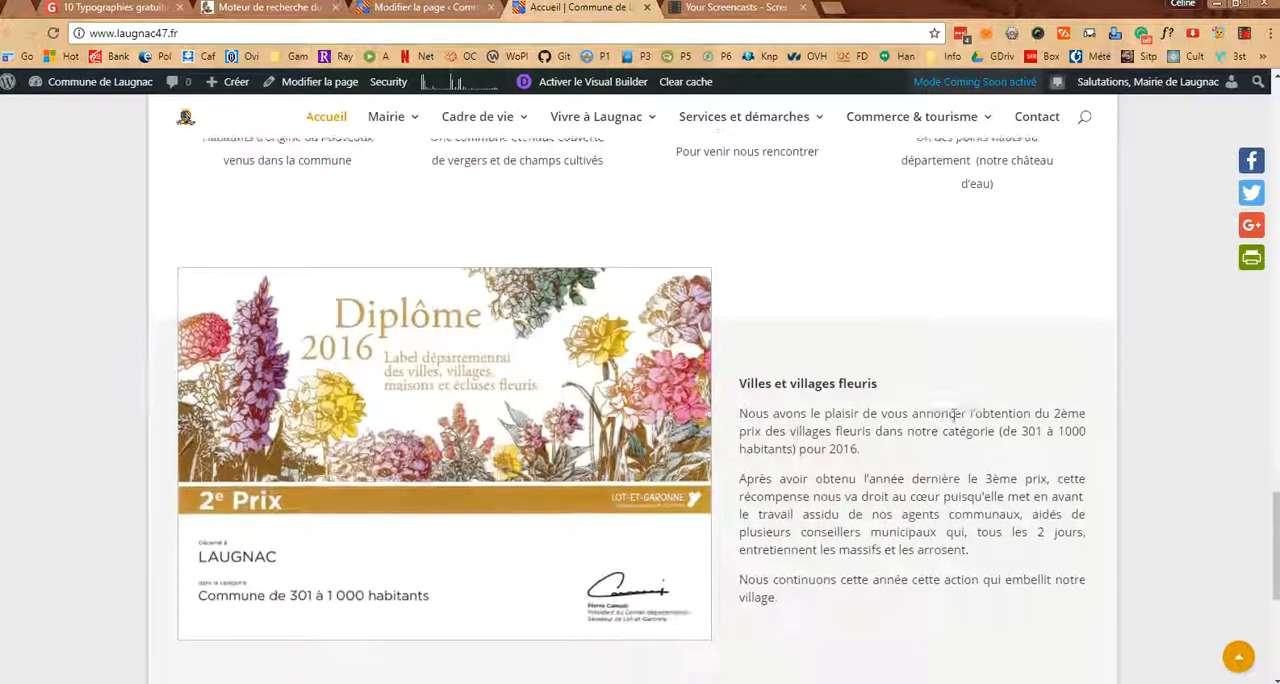
{"action": "scroll", "coordinate": [953, 415], "scroll_direction": "up", "scroll_amount": 1}
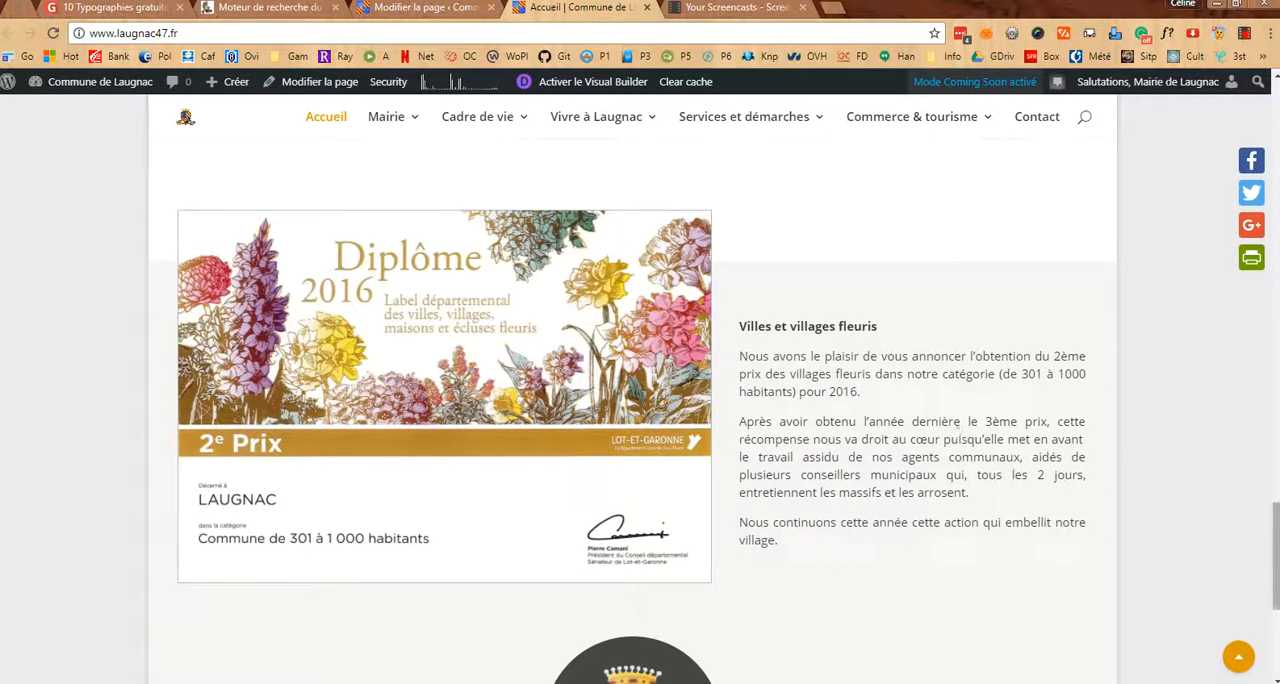
{"action": "left_click", "coordinate": [1237, 658]}
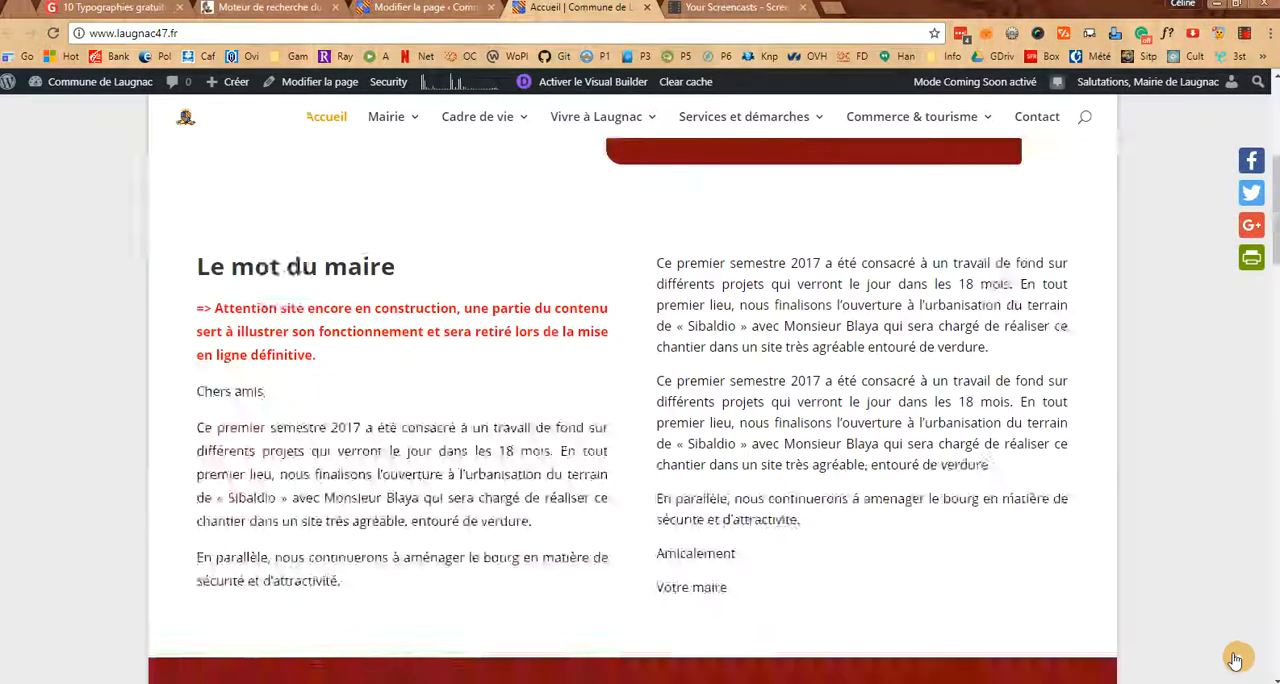
{"action": "scroll", "coordinate": [551, 492], "scroll_direction": "down", "scroll_amount": 3}
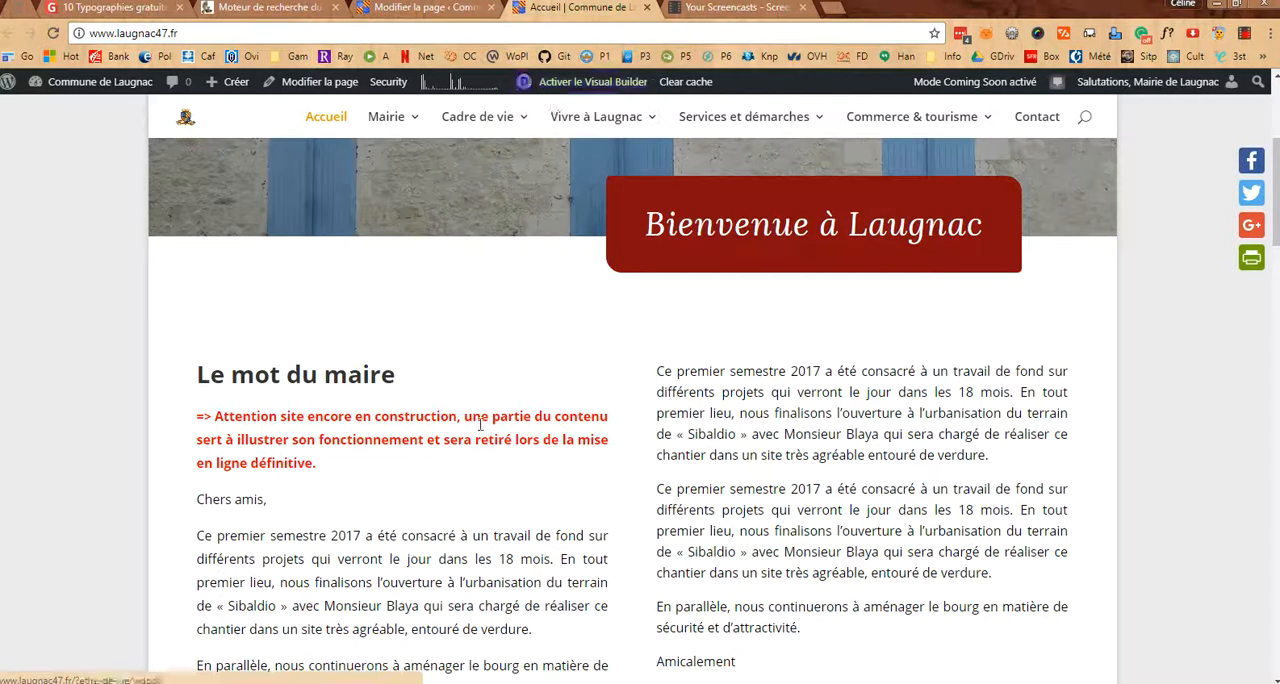
Switch to the WordPress editor of the Accueil page and examine its Divi sections down to the footer
{"action": "left_click", "coordinate": [430, 7]}
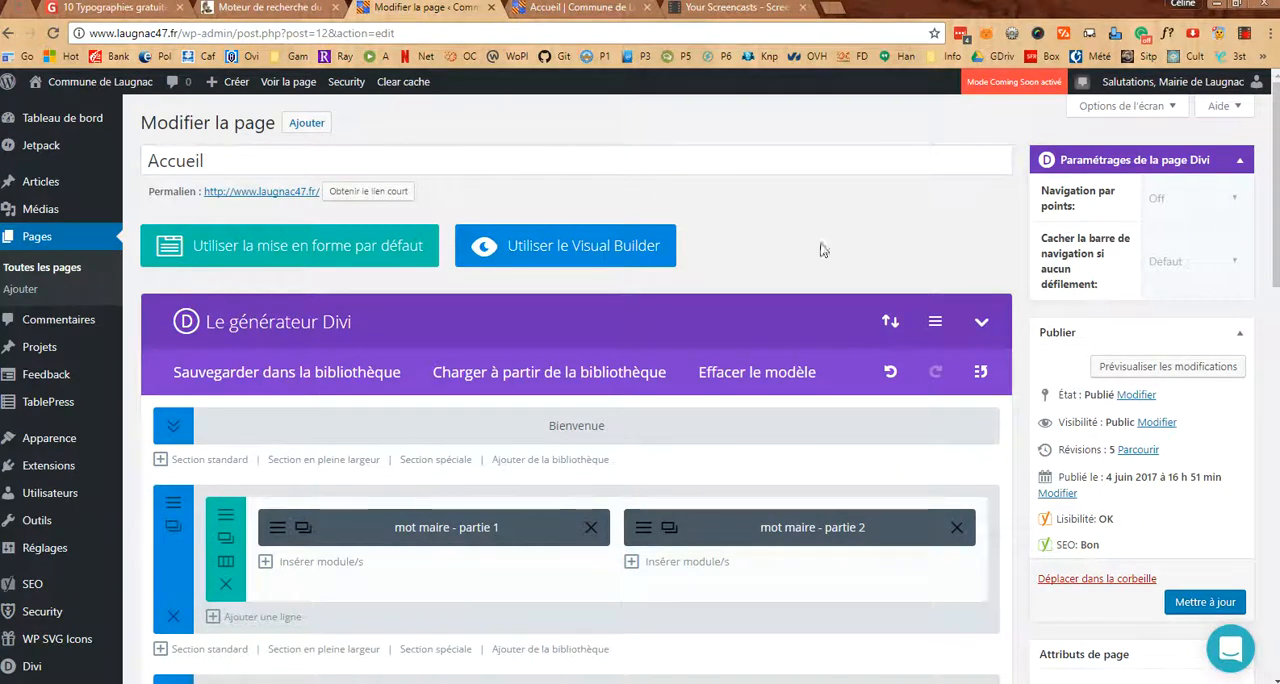
{"action": "scroll", "coordinate": [640, 380], "scroll_direction": "down", "scroll_amount": 2}
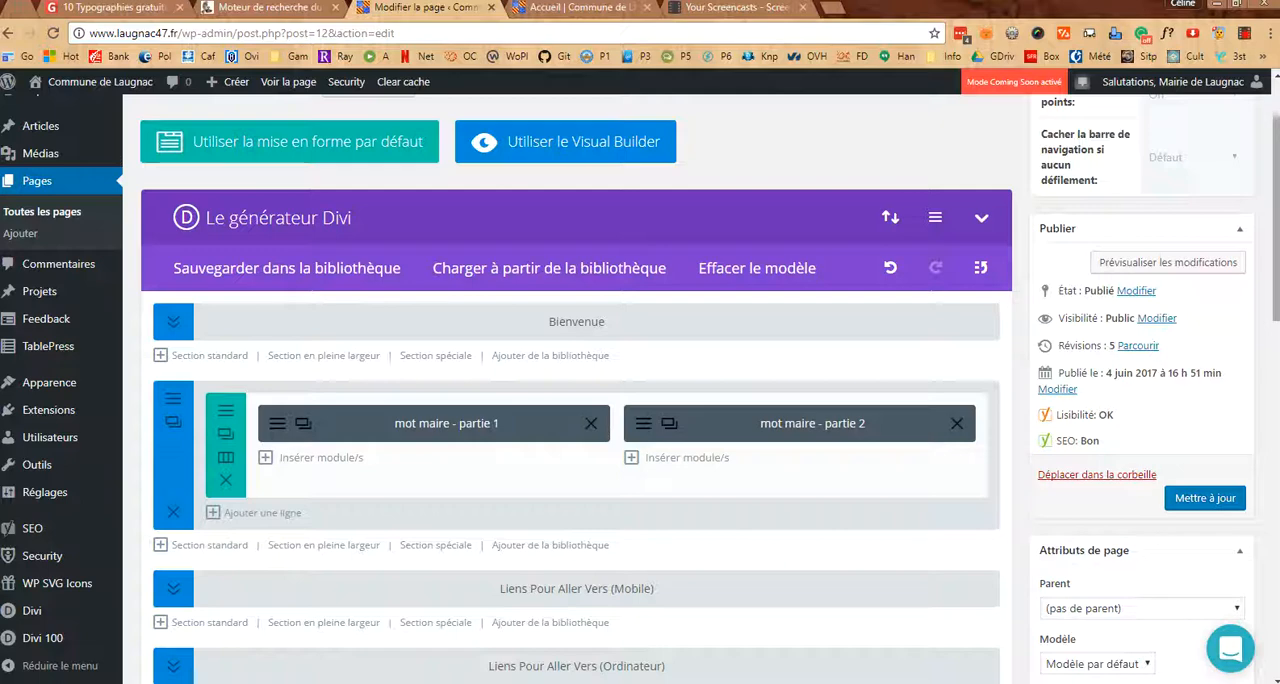
{"action": "scroll", "coordinate": [1276, 280], "scroll_direction": "down", "scroll_amount": 2}
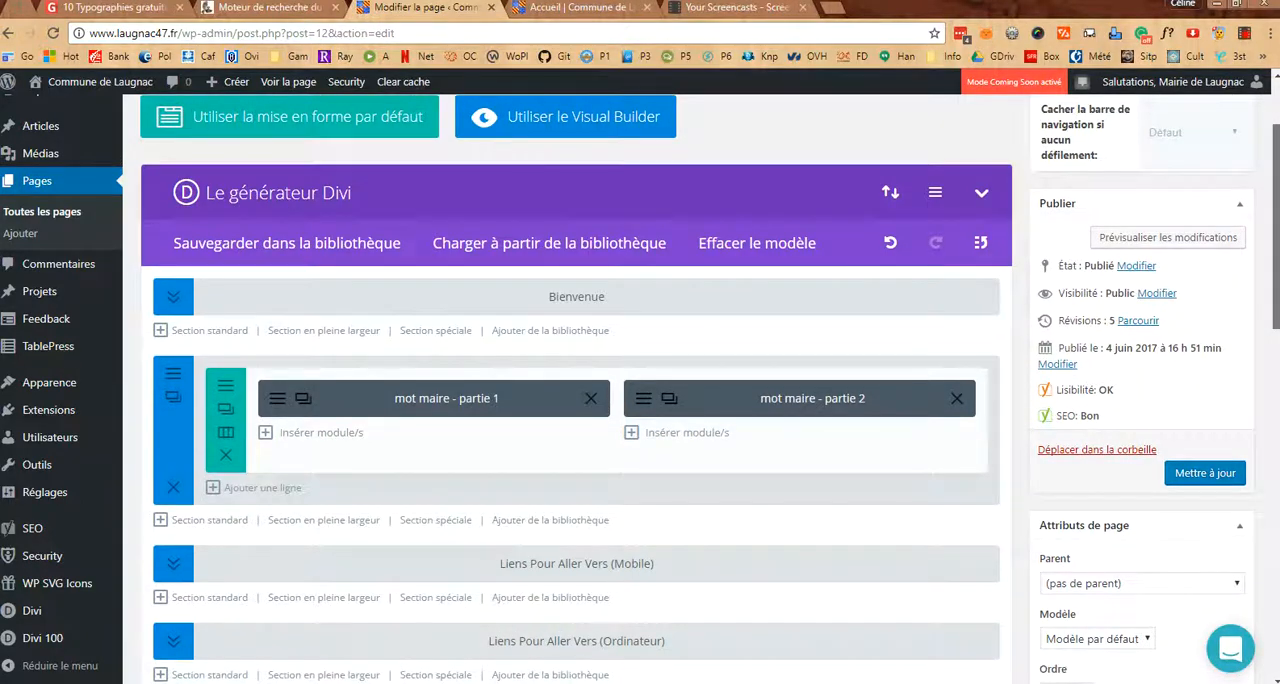
{"action": "scroll", "coordinate": [1276, 280], "scroll_direction": "down", "scroll_amount": 5}
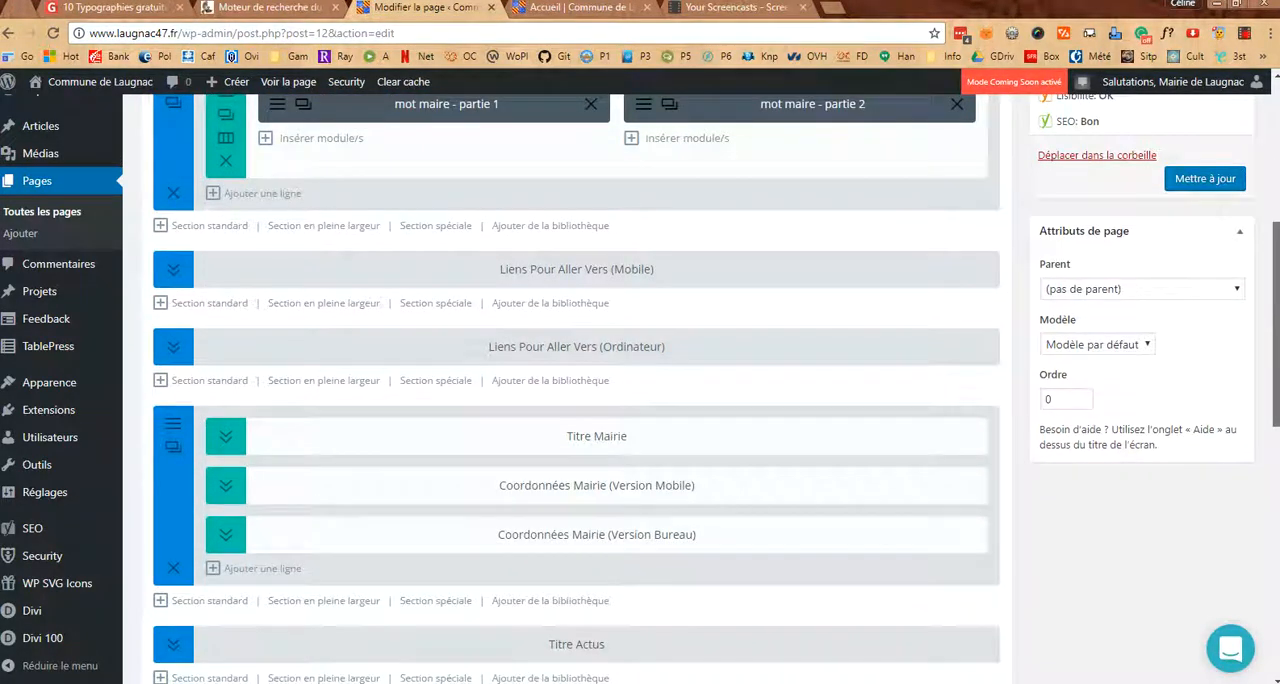
{"action": "scroll", "coordinate": [716, 388], "scroll_direction": "down", "scroll_amount": 5}
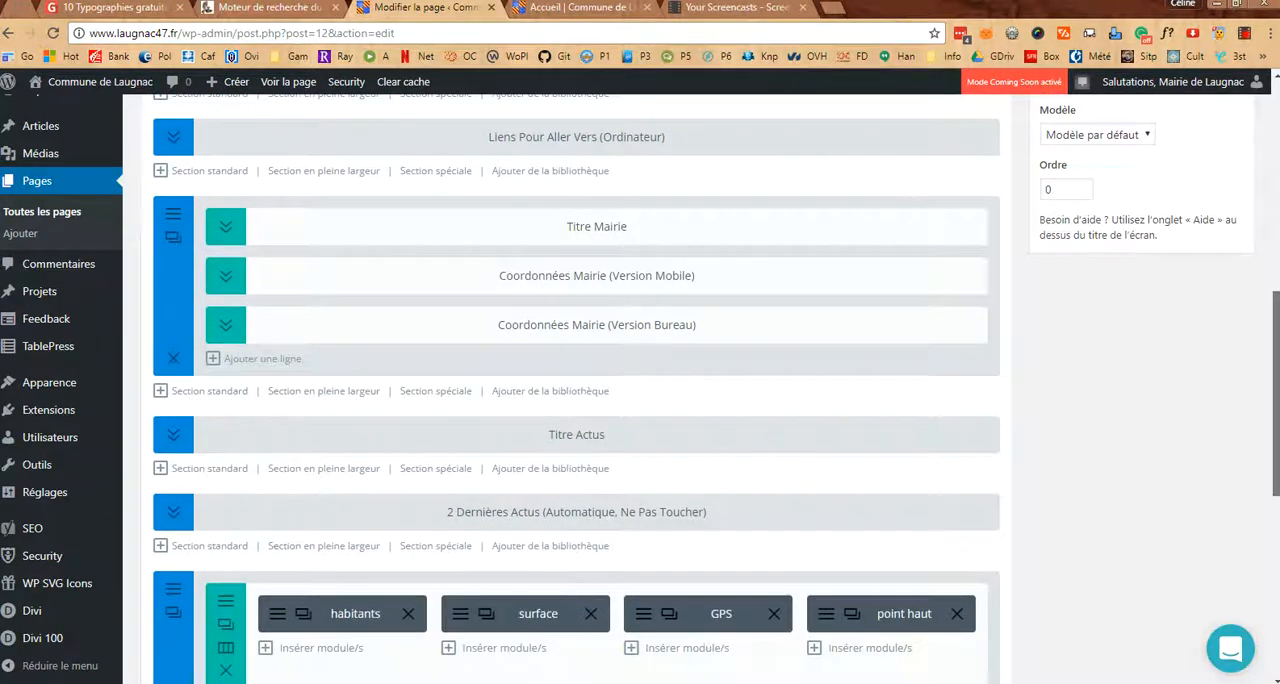
{"action": "scroll", "coordinate": [576, 390], "scroll_direction": "down", "scroll_amount": 6}
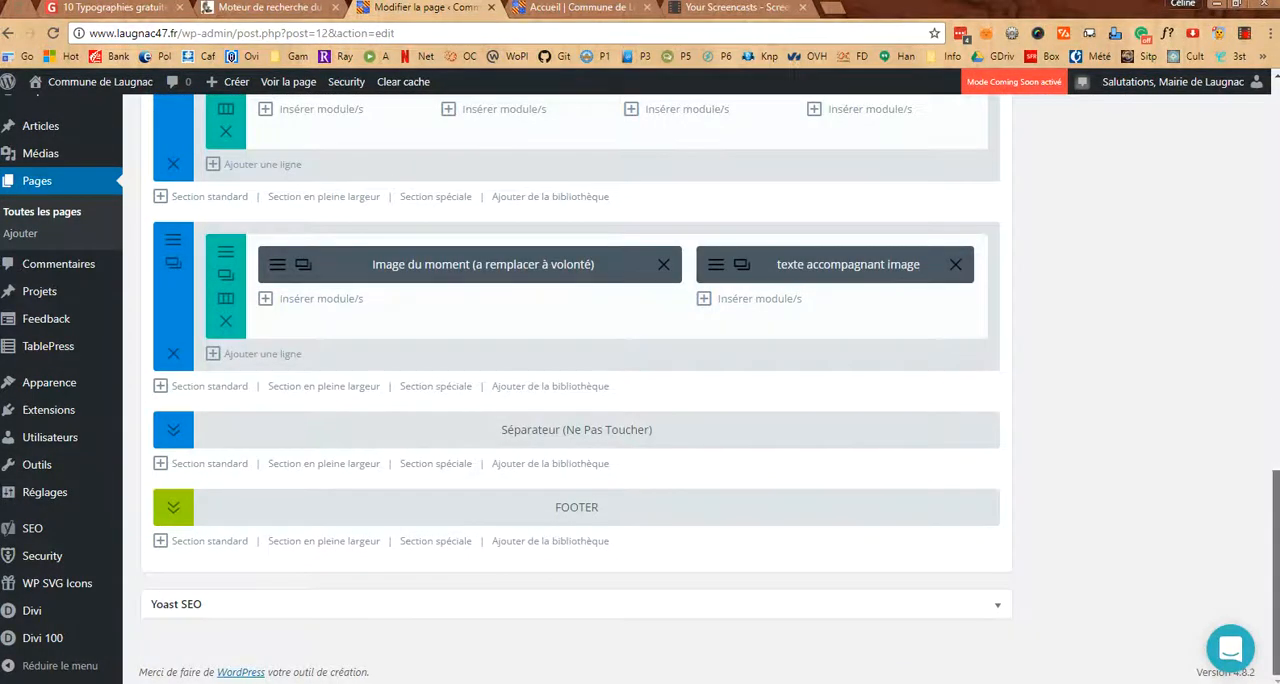
Collapse the section containing the habitants, surface, GPS and point haut modules
{"action": "scroll", "coordinate": [251, 314], "scroll_direction": "up", "scroll_amount": 2}
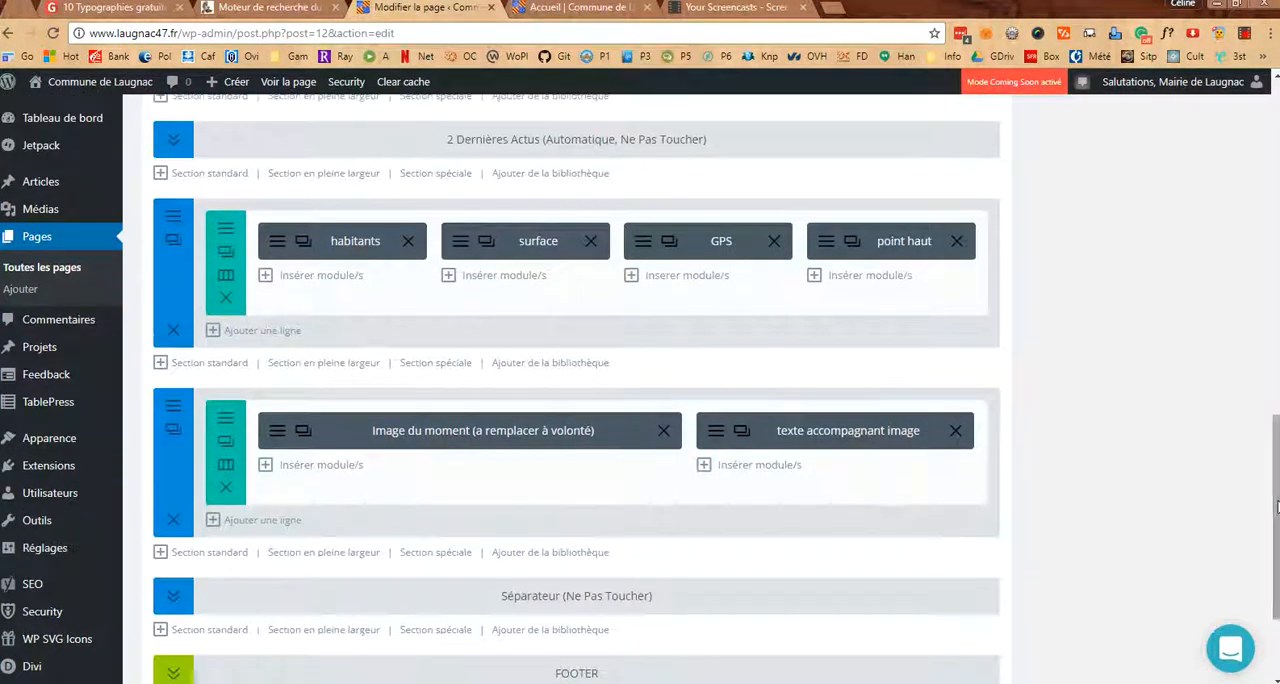
{"action": "right_click", "coordinate": [173, 277]}
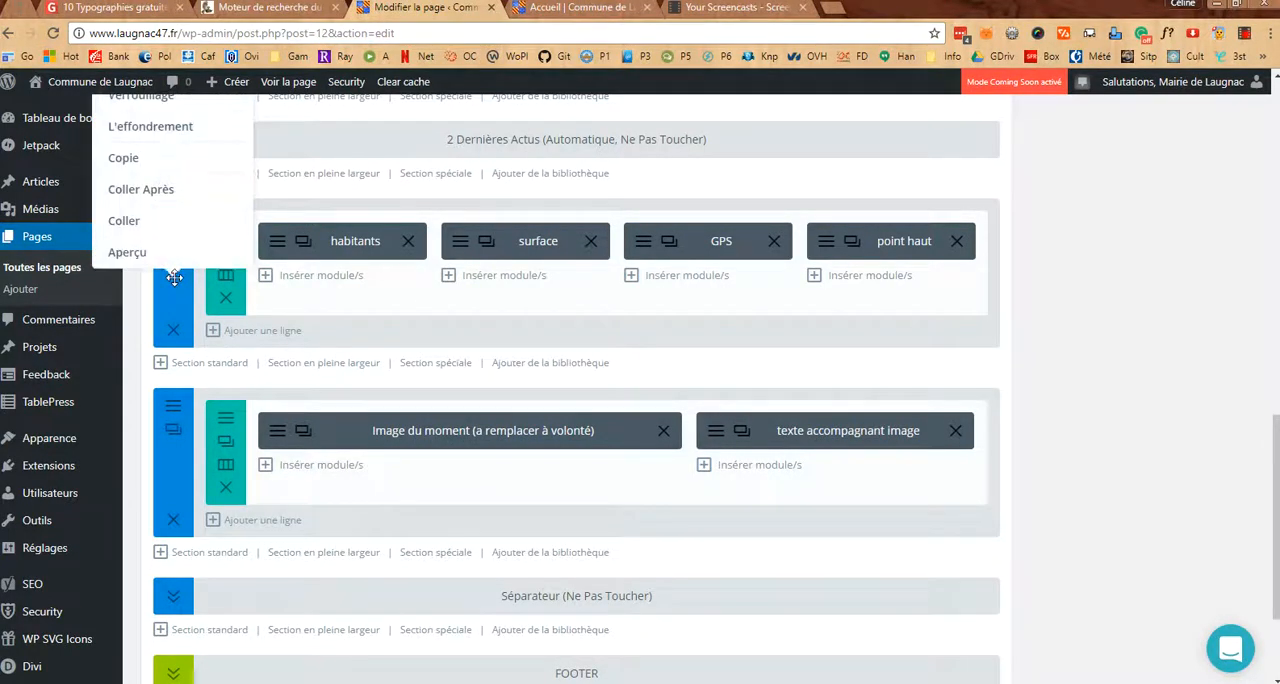
{"action": "scroll", "coordinate": [173, 277], "scroll_direction": "up", "scroll_amount": 1}
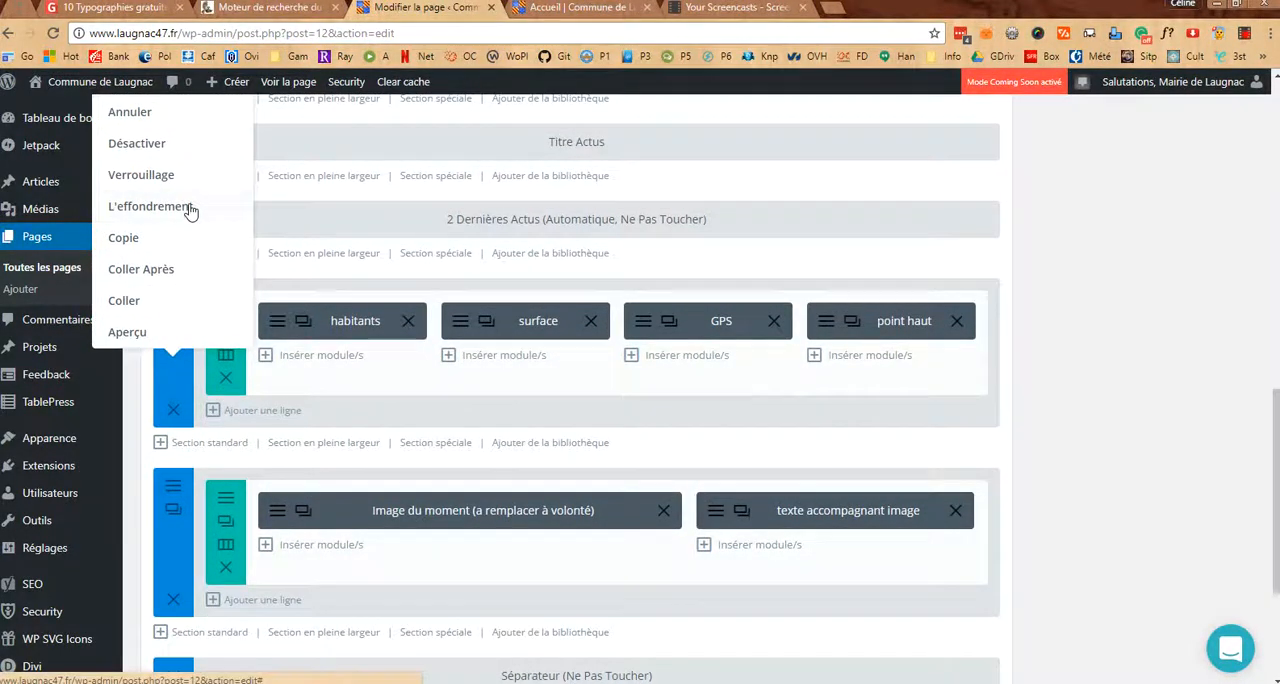
{"action": "left_click", "coordinate": [190, 207]}
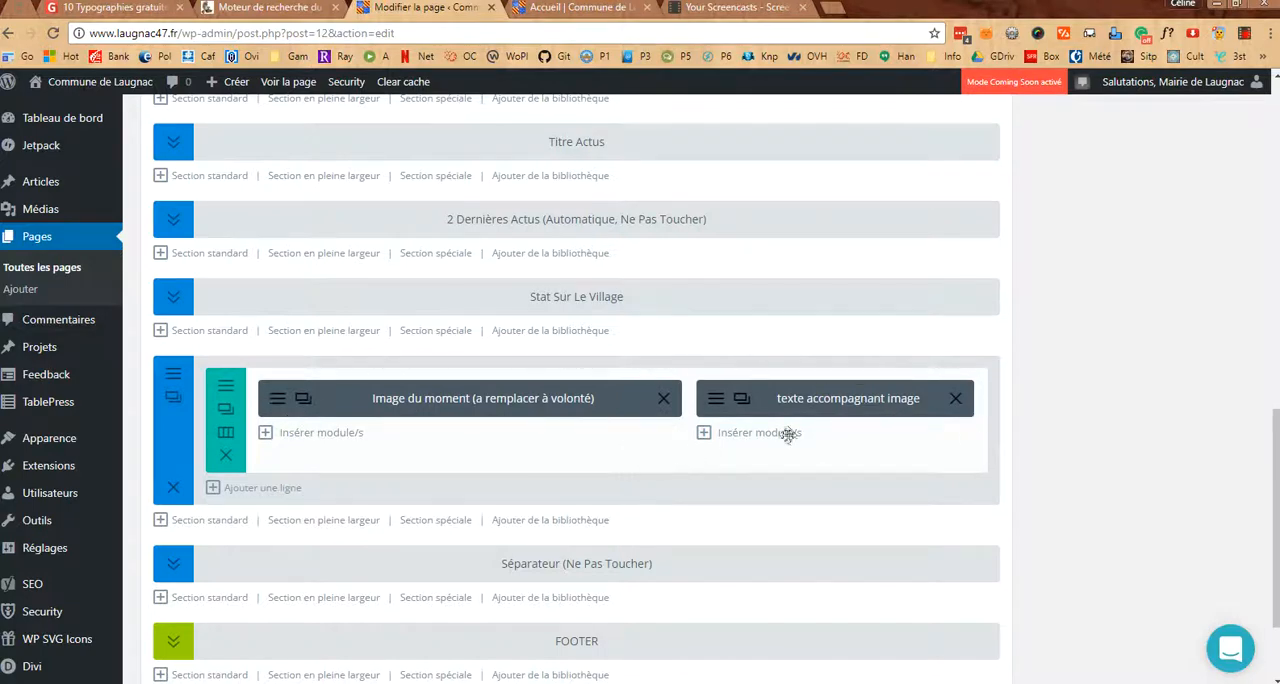
Collapse the section containing the Titre Mairie row and the two Coordonnées Mairie rows
{"action": "scroll", "coordinate": [788, 440], "scroll_direction": "up", "scroll_amount": 4}
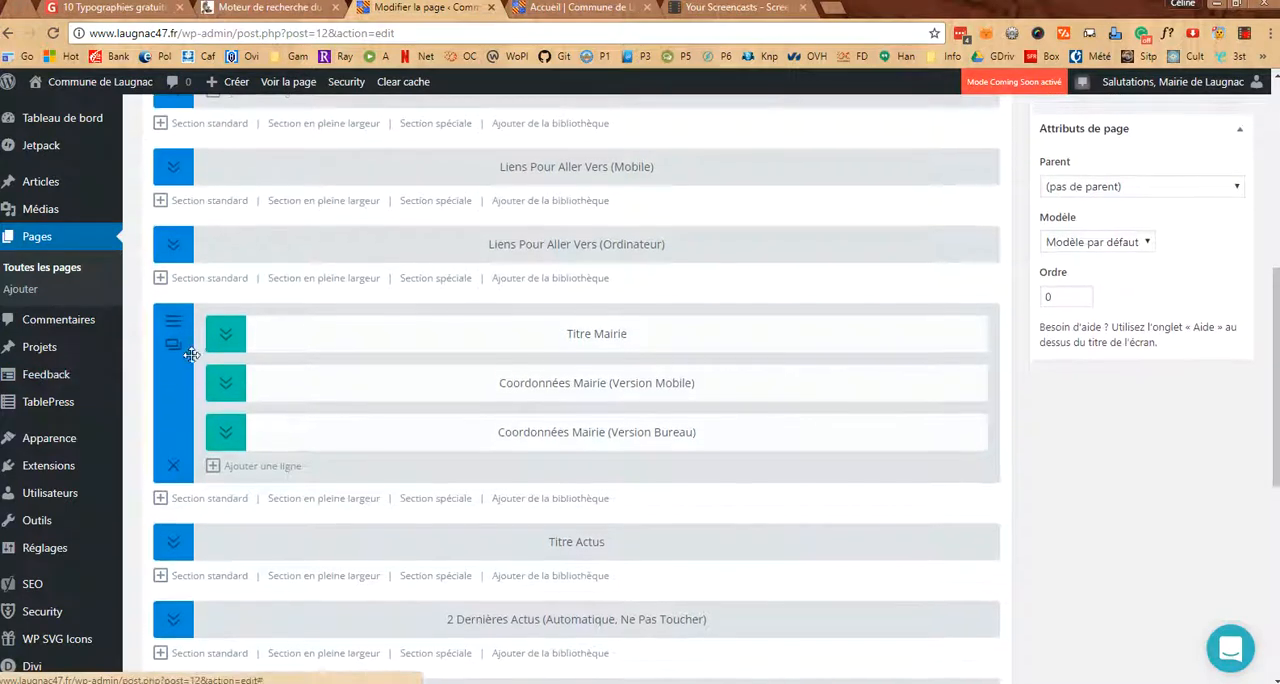
{"action": "right_click", "coordinate": [170, 382]}
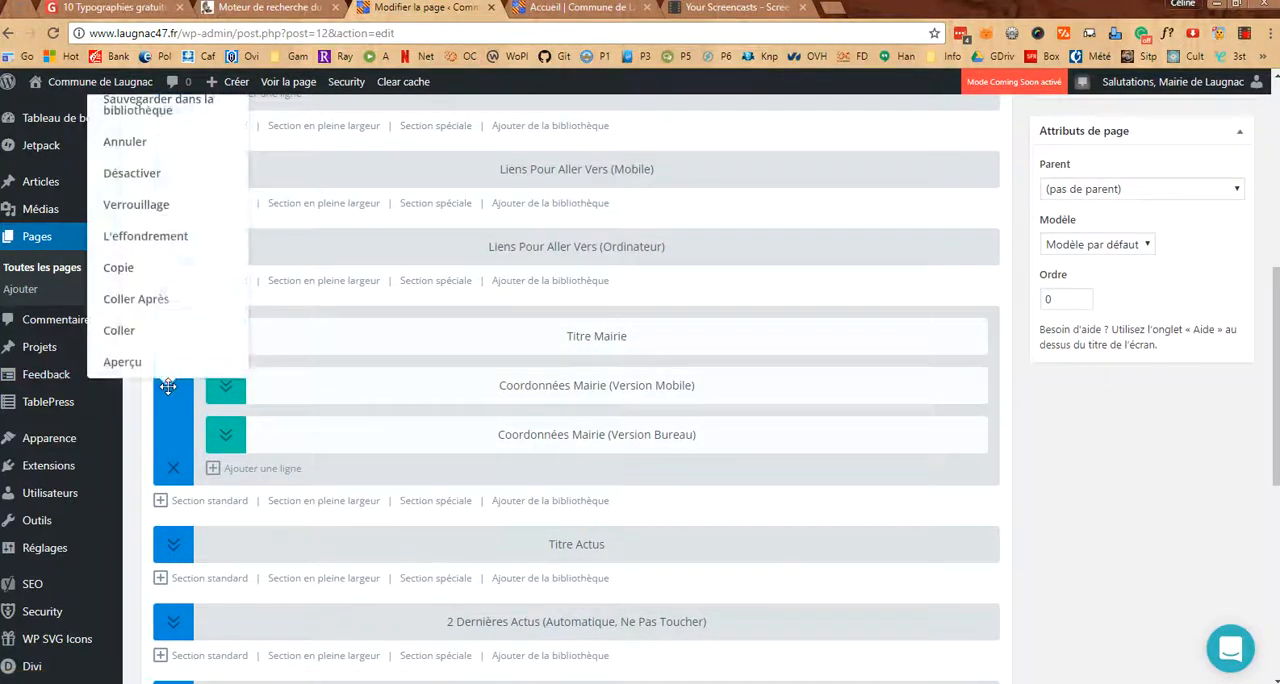
{"action": "left_click", "coordinate": [143, 240]}
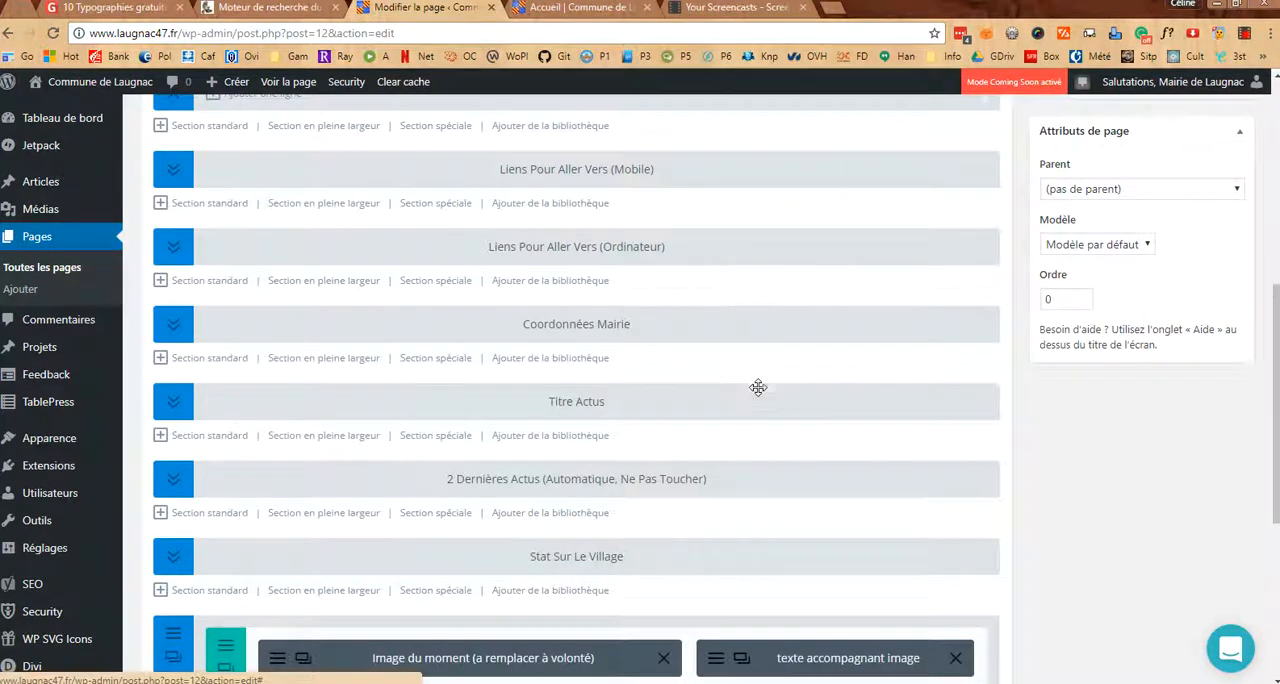
Inspect the content settings of the "mot maire - partie 1" and "mot maire - partie 2" modules, leaving their text as is
{"action": "scroll", "coordinate": [757, 386], "scroll_direction": "up", "scroll_amount": 2}
{"action": "scroll", "coordinate": [757, 386], "scroll_direction": "up", "scroll_amount": 3}
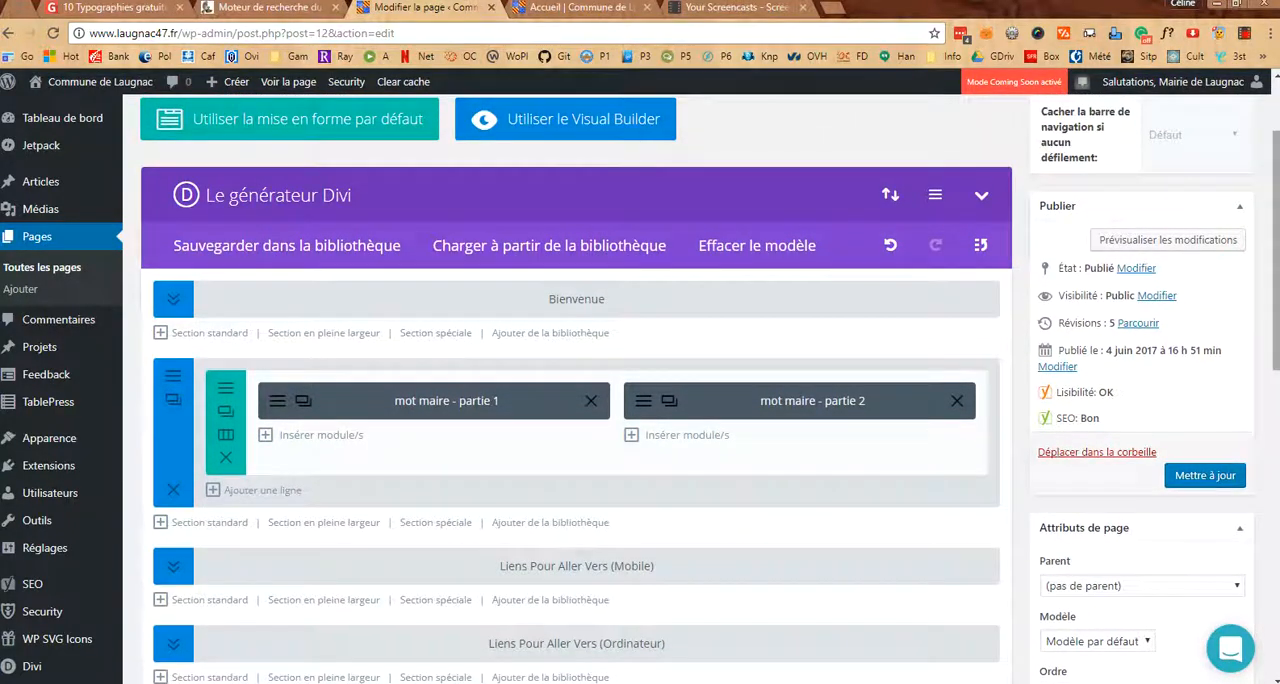
{"action": "mouse_move", "coordinate": [1276, 330]}
{"action": "left_mouse_down"}
{"action": "mouse_move", "coordinate": [1276, 543]}
{"action": "mouse_move", "coordinate": [1272, 314]}
{"action": "left_mouse_up"}
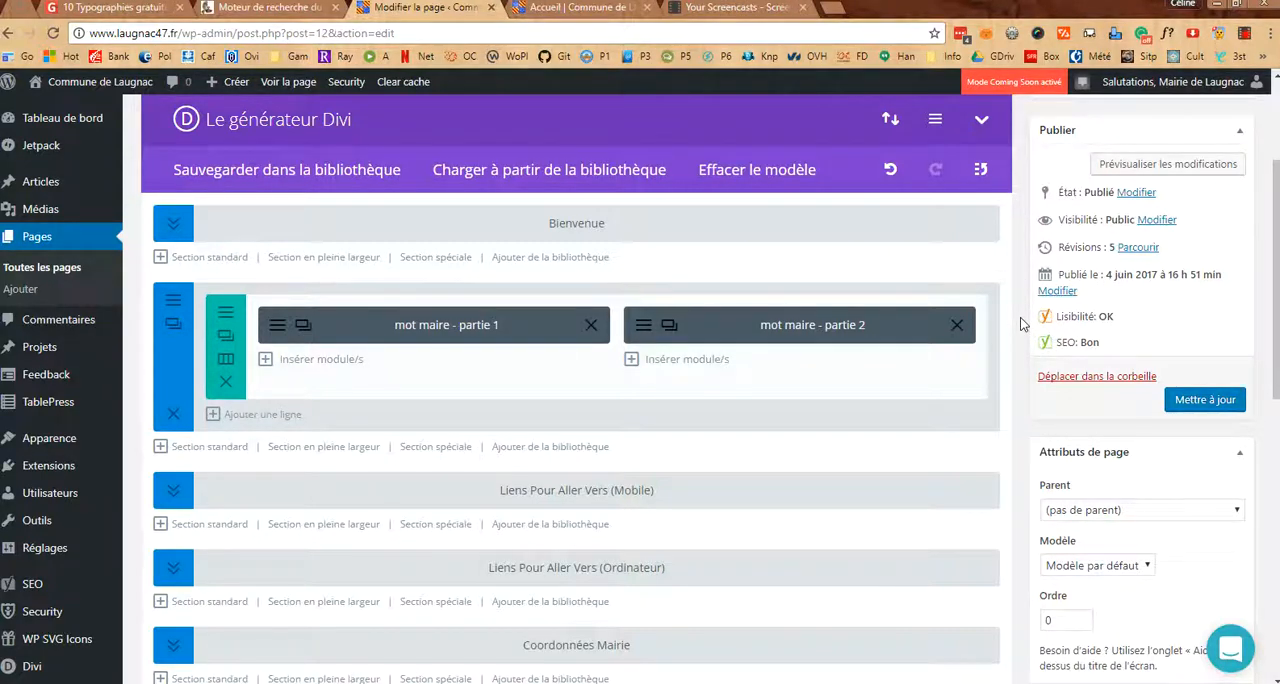
{"action": "left_click", "coordinate": [277, 337]}
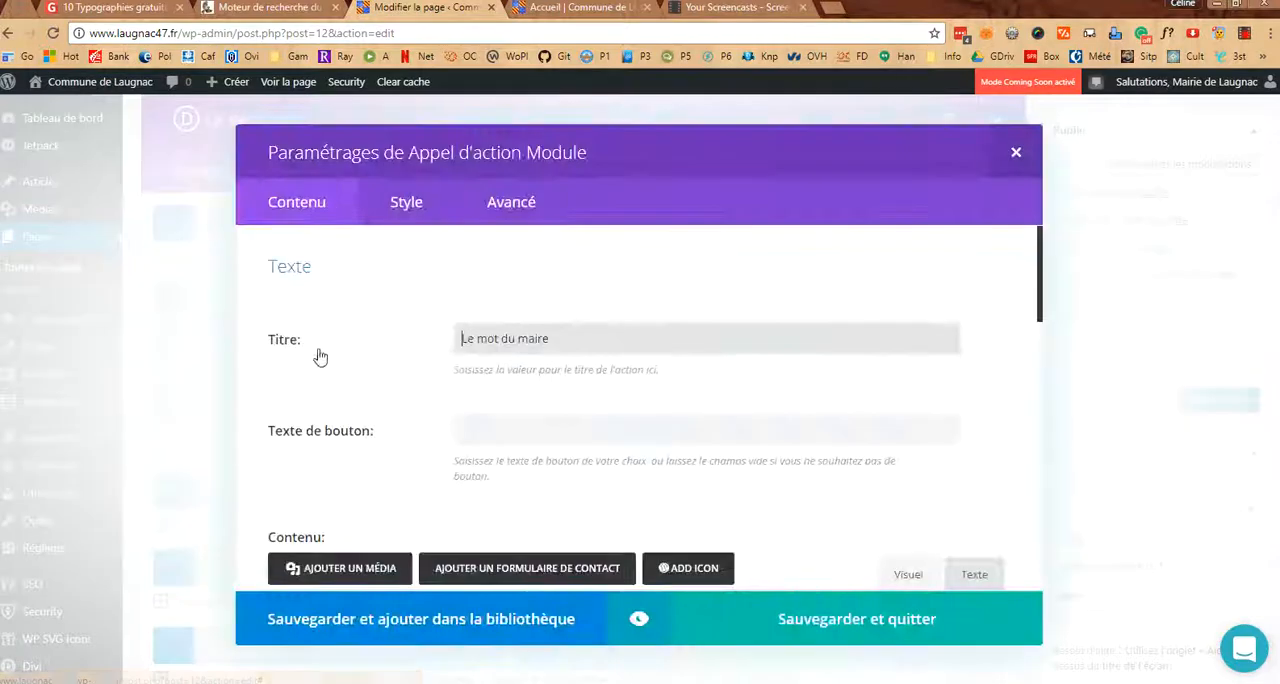
{"action": "scroll", "coordinate": [570, 350], "scroll_direction": "down", "scroll_amount": 3}
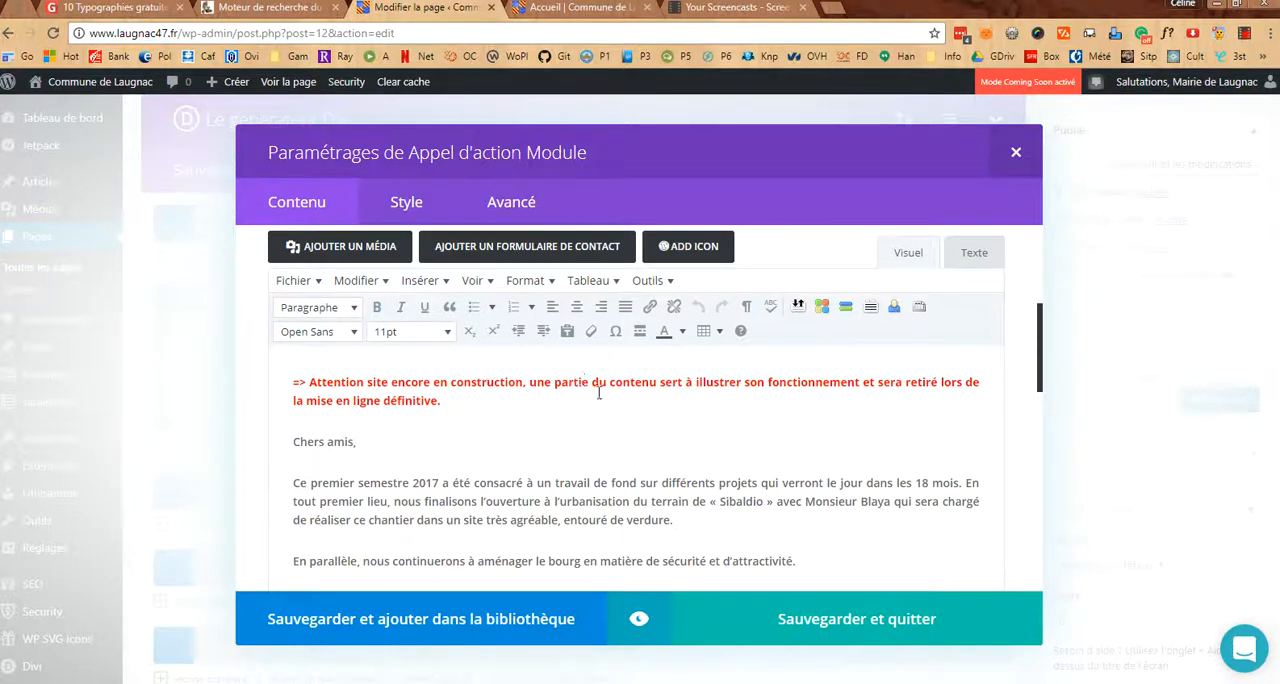
{"action": "scroll", "coordinate": [503, 482], "scroll_direction": "down", "scroll_amount": 2}
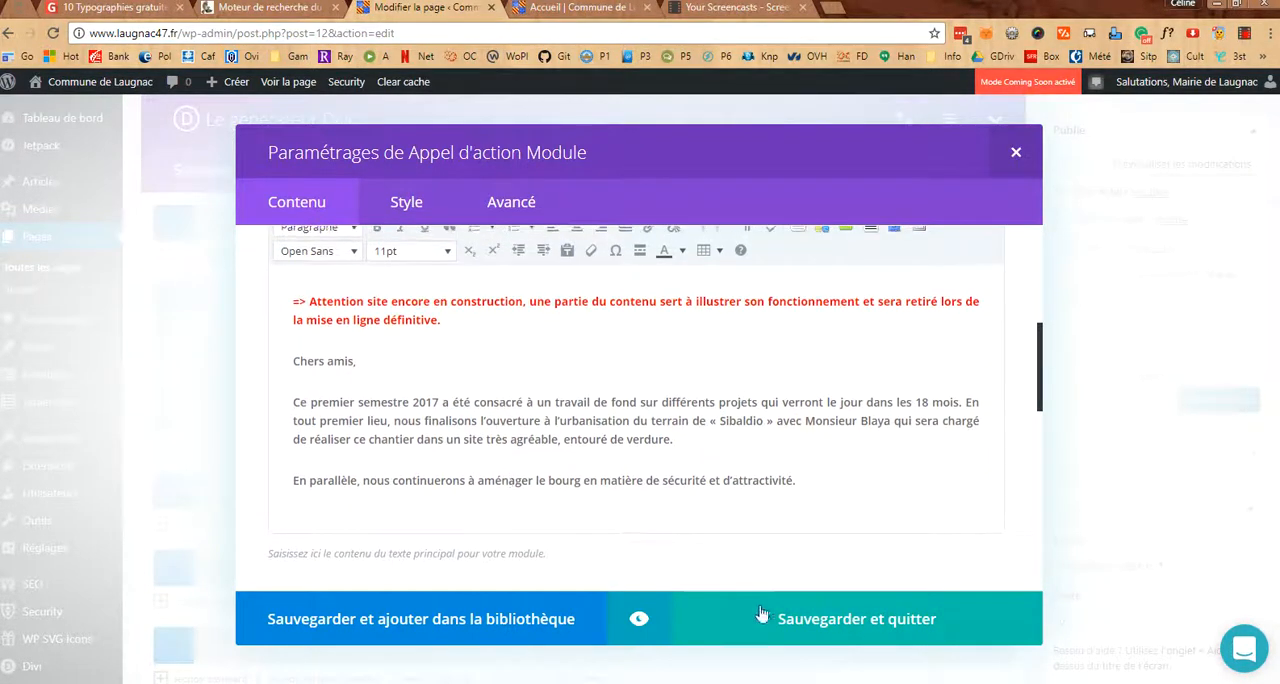
{"action": "left_click", "coordinate": [793, 619]}
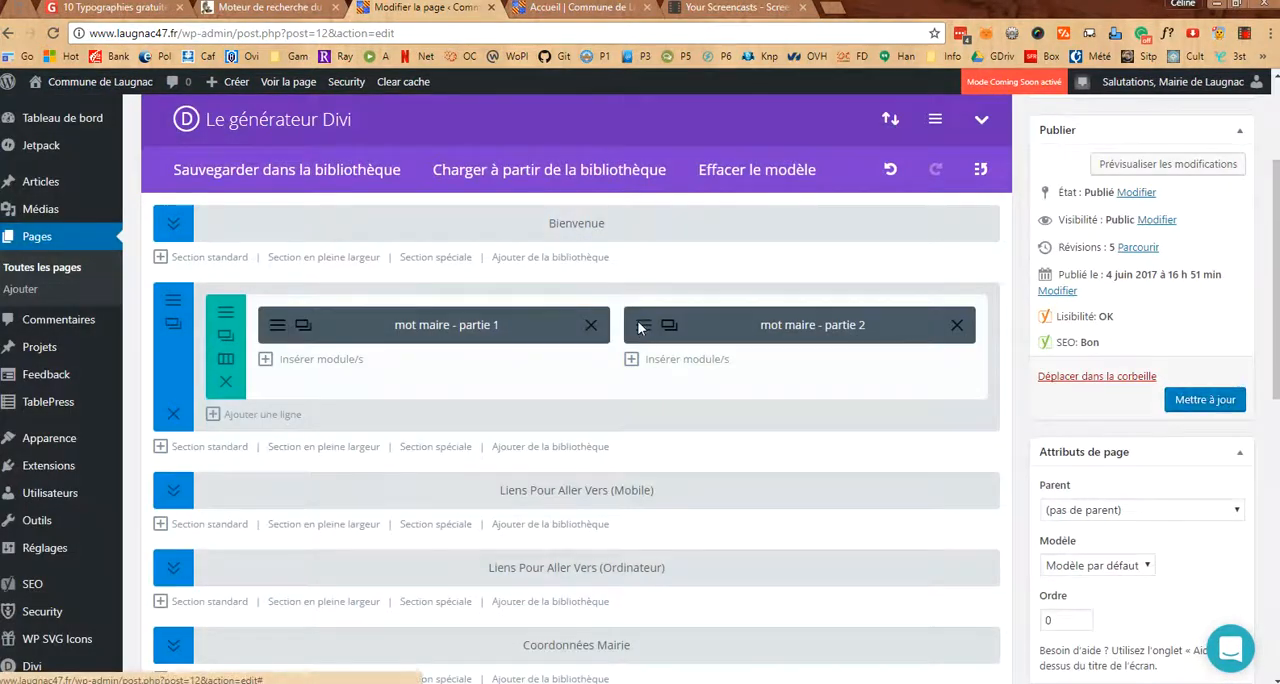
{"action": "left_click", "coordinate": [640, 326]}
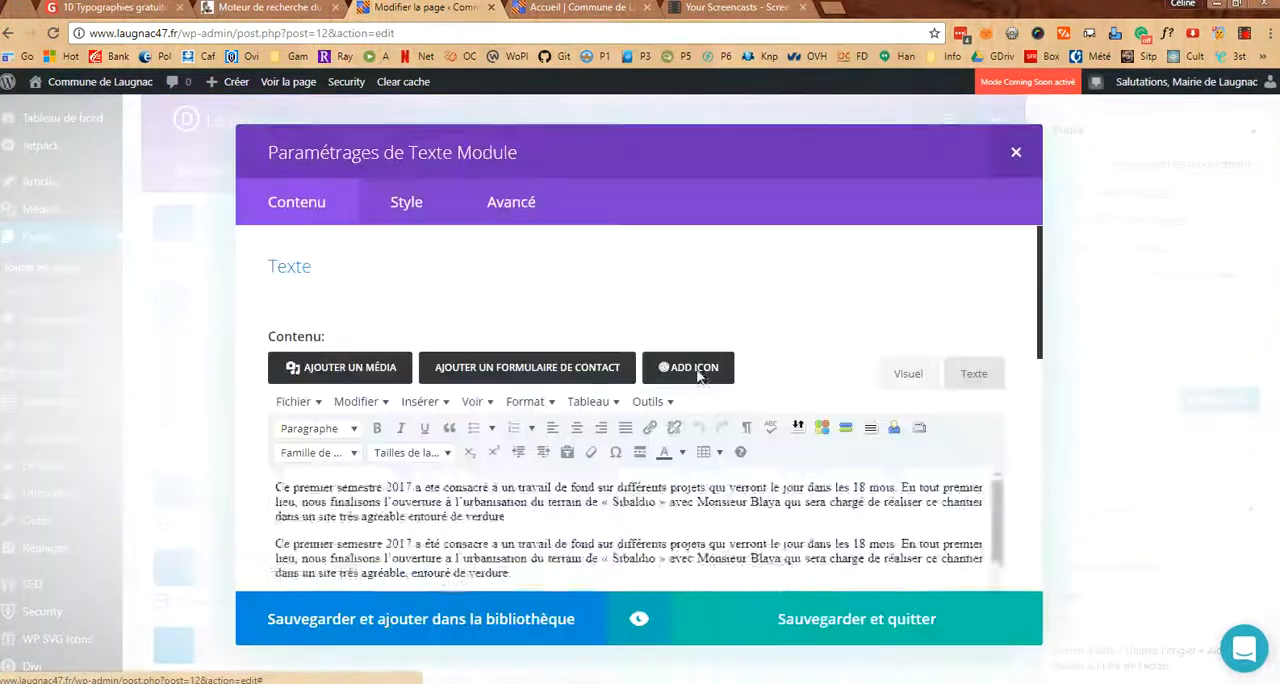
{"action": "left_click", "coordinate": [1017, 154]}
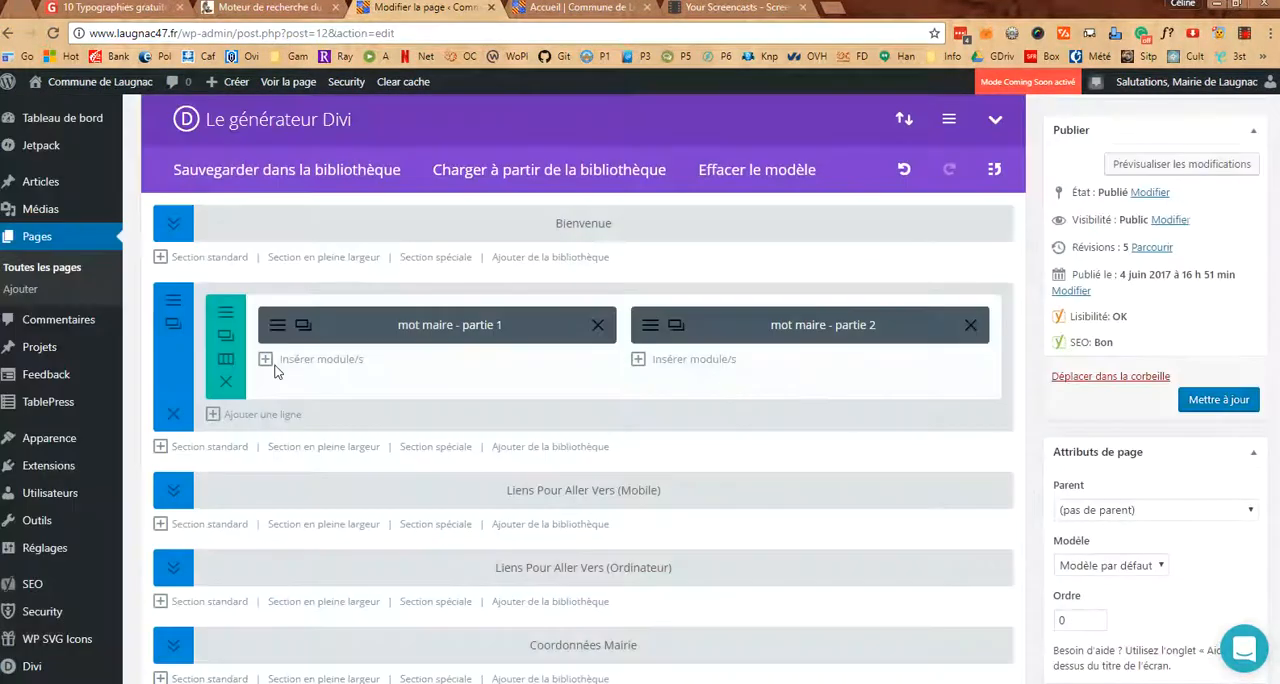
Add a single-column row below the mot maire modules and insert a Texte module in it
{"action": "left_click", "coordinate": [240, 420]}
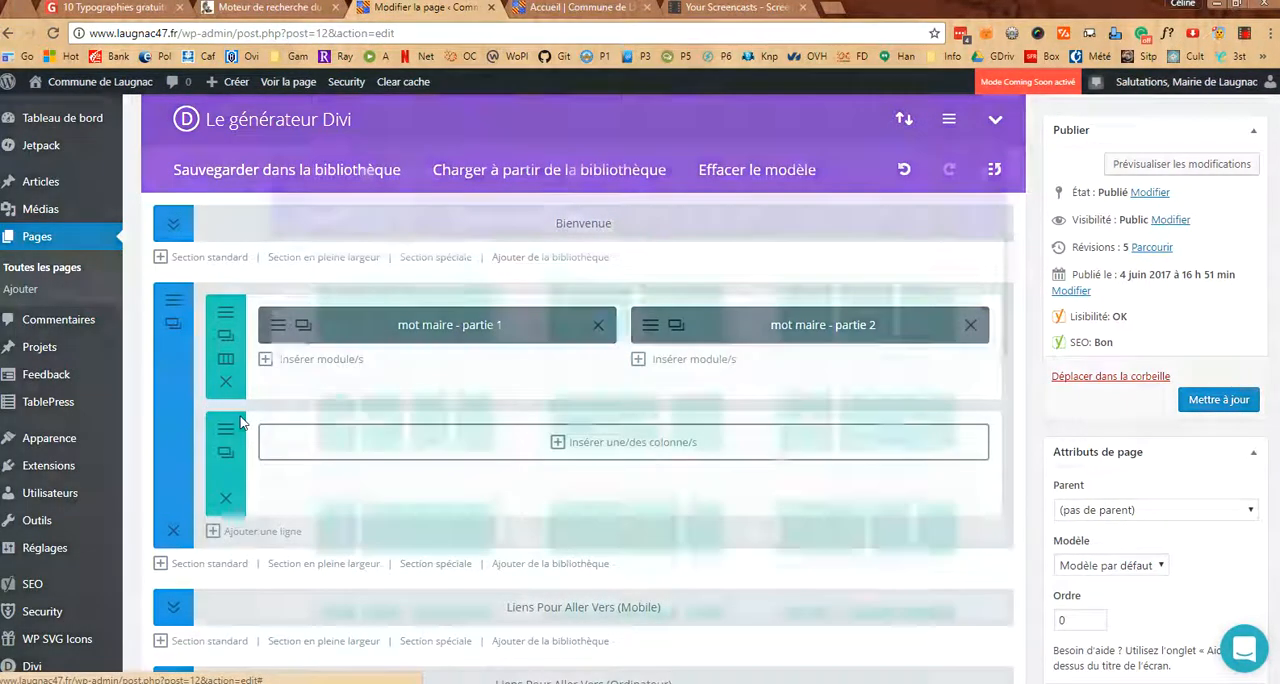
{"action": "left_click", "coordinate": [409, 320]}
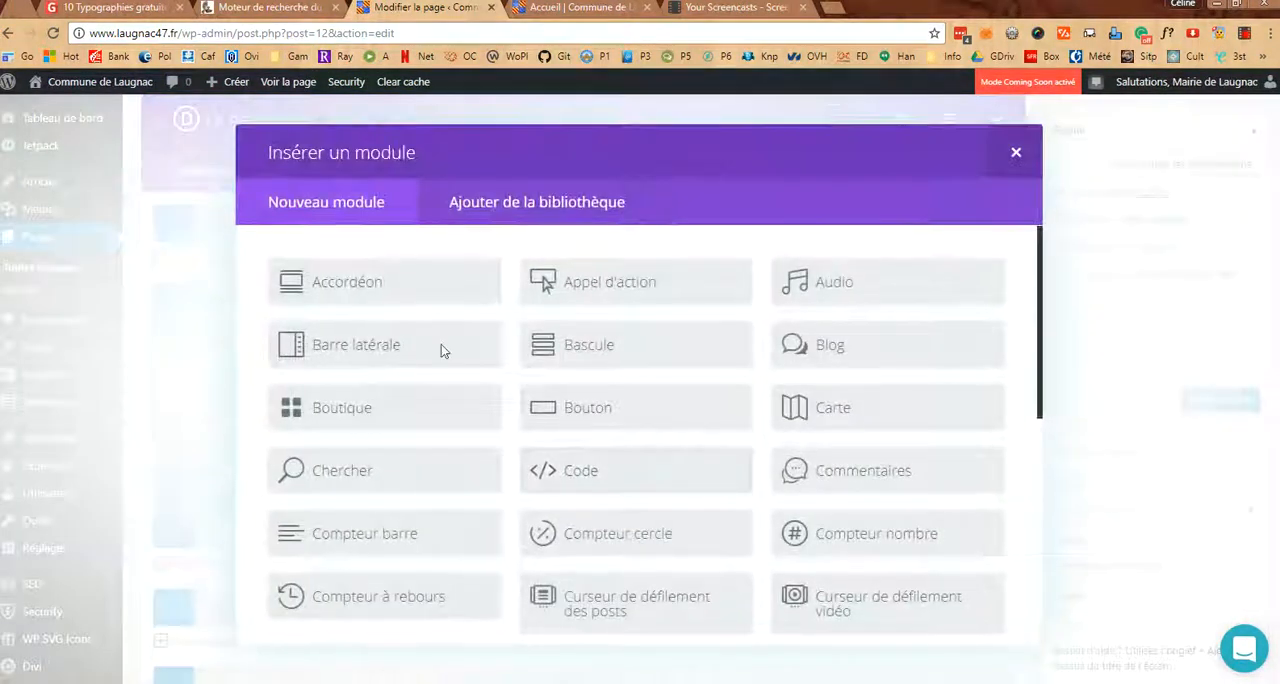
{"action": "scroll", "coordinate": [663, 477], "scroll_direction": "down", "scroll_amount": 5}
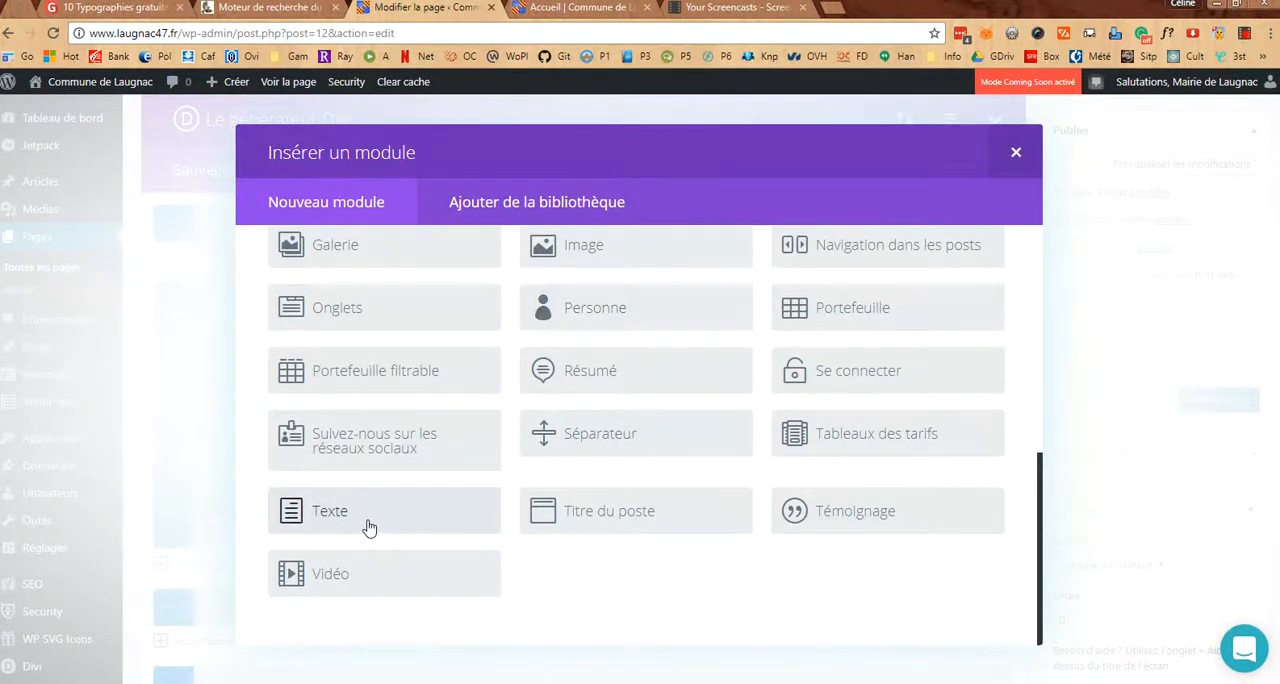
{"action": "left_click", "coordinate": [370, 528]}
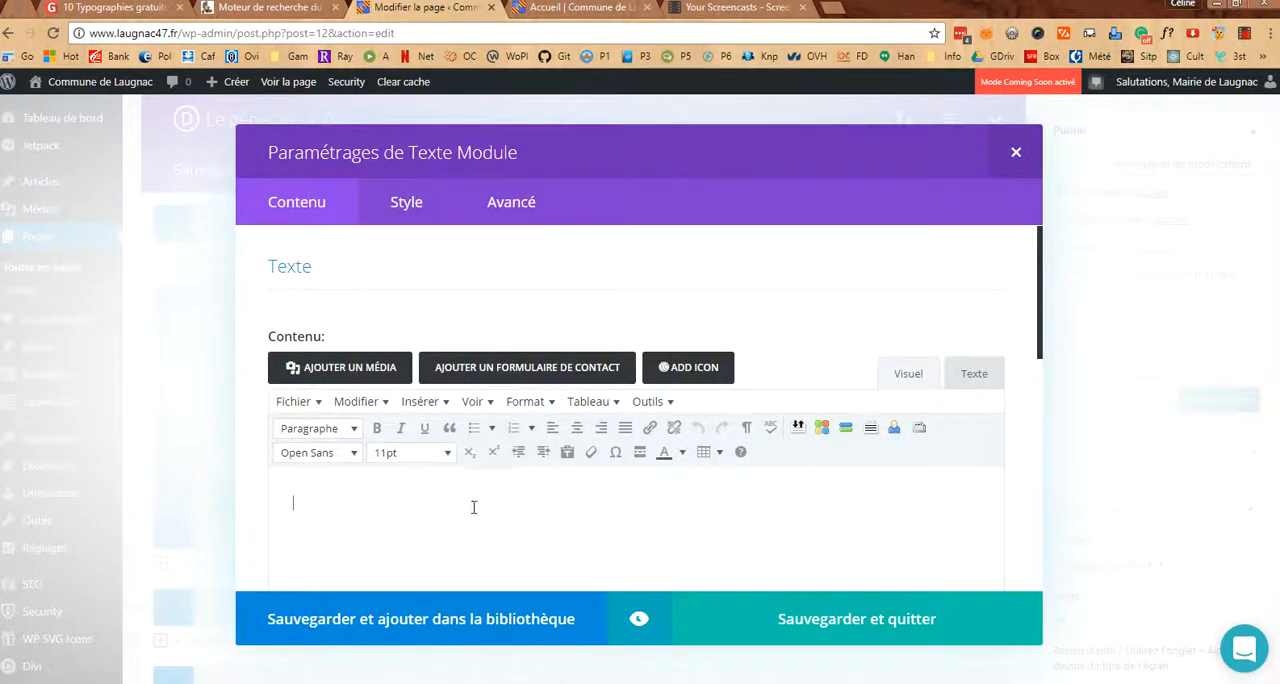
Enter "Le mot du maire" in the new Texte module, followed by a separate filler paragraph starting with "texte" and a long run of t's
{"action": "type", "text": "Le mi"}
{"action": "type", "text": "t du mait"}
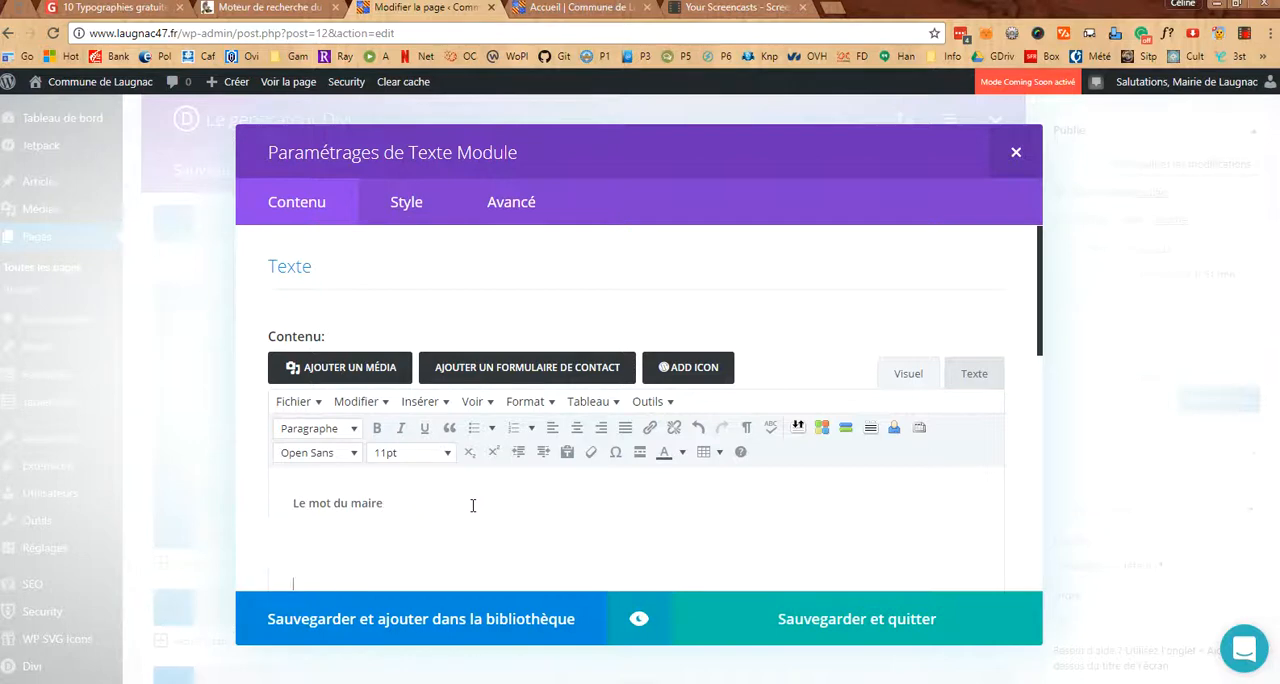
{"action": "key", "text": "BackSpace"}
{"action": "type", "text": "textettttttttttttttttttttttttttttttttttttttttttttttttttttttt"}
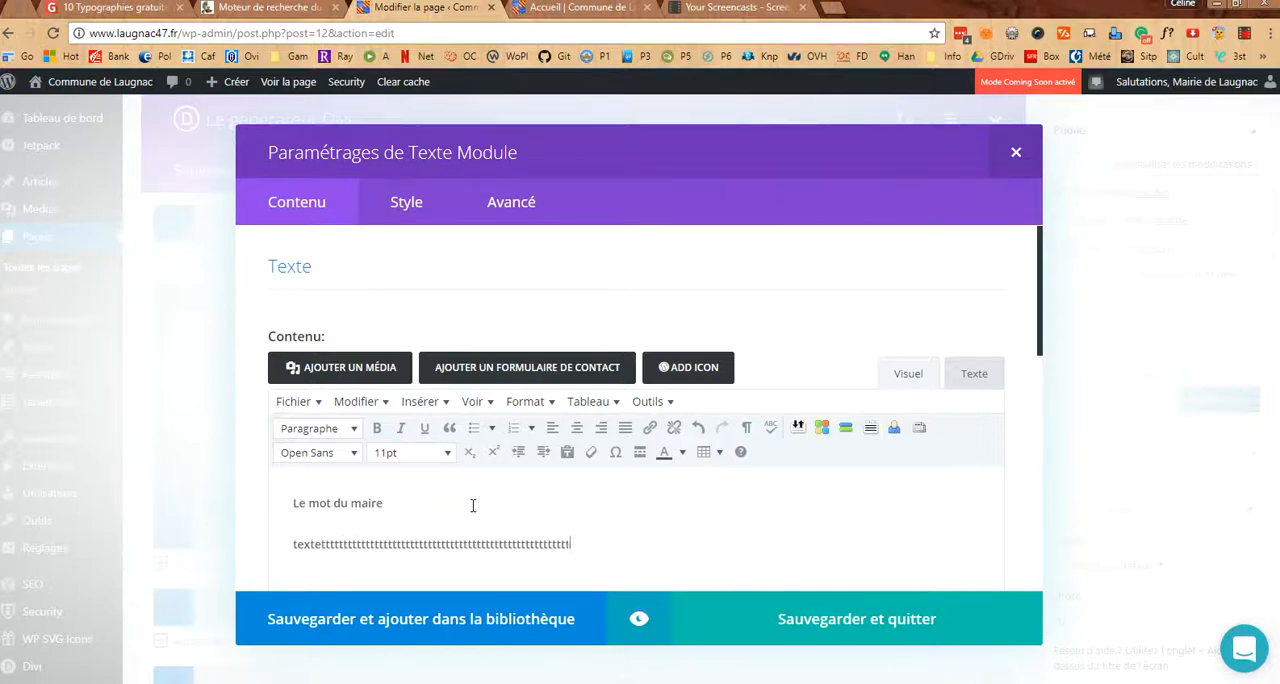
{"action": "type", "text": "tttttttttttttttttttttttttttttttttttttttttttttttttttt"}
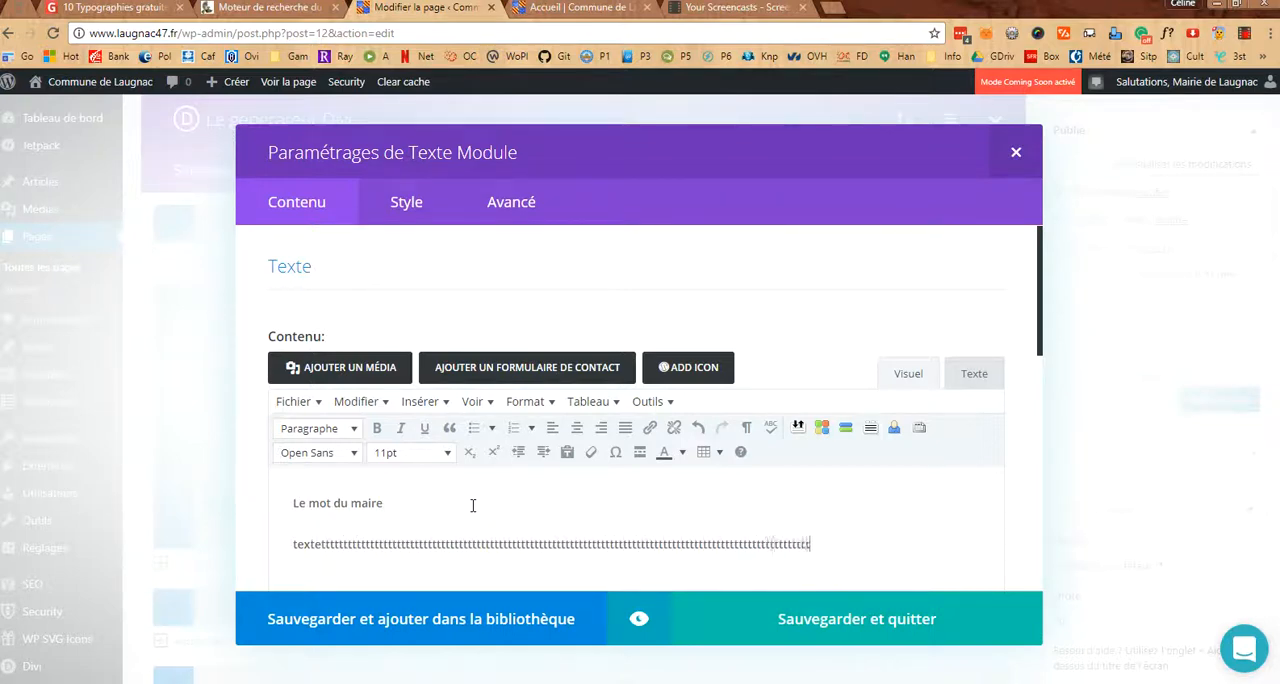
{"action": "type", "text": "intentionally omitted"}
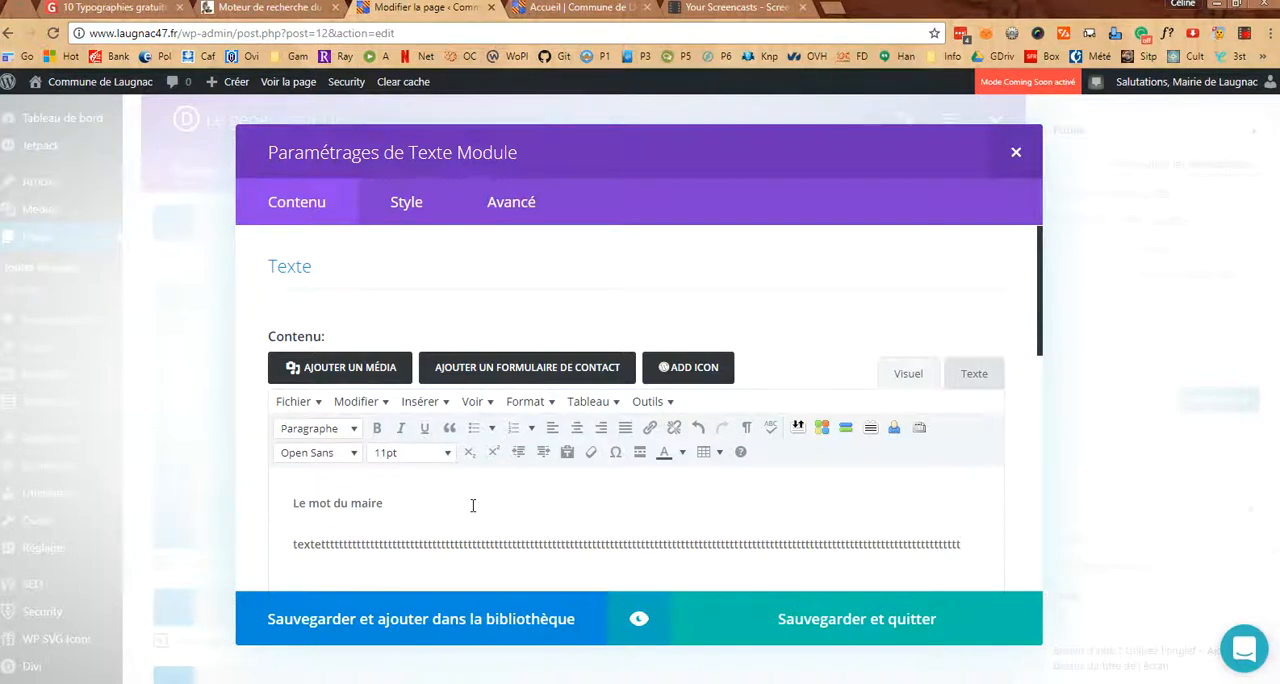
Set the "Le mot du maire" line to 14pt, then save and close the Texte module
{"action": "left_click_drag", "start_coordinate": [387, 503], "coordinate": [324, 503]}
{"action": "left_click", "coordinate": [295, 503]}
{"action": "left_click_drag", "start_coordinate": [408, 496], "coordinate": [280, 505]}
{"action": "left_click", "coordinate": [412, 506]}
{"action": "left_click_drag", "start_coordinate": [396, 511], "coordinate": [278, 507]}
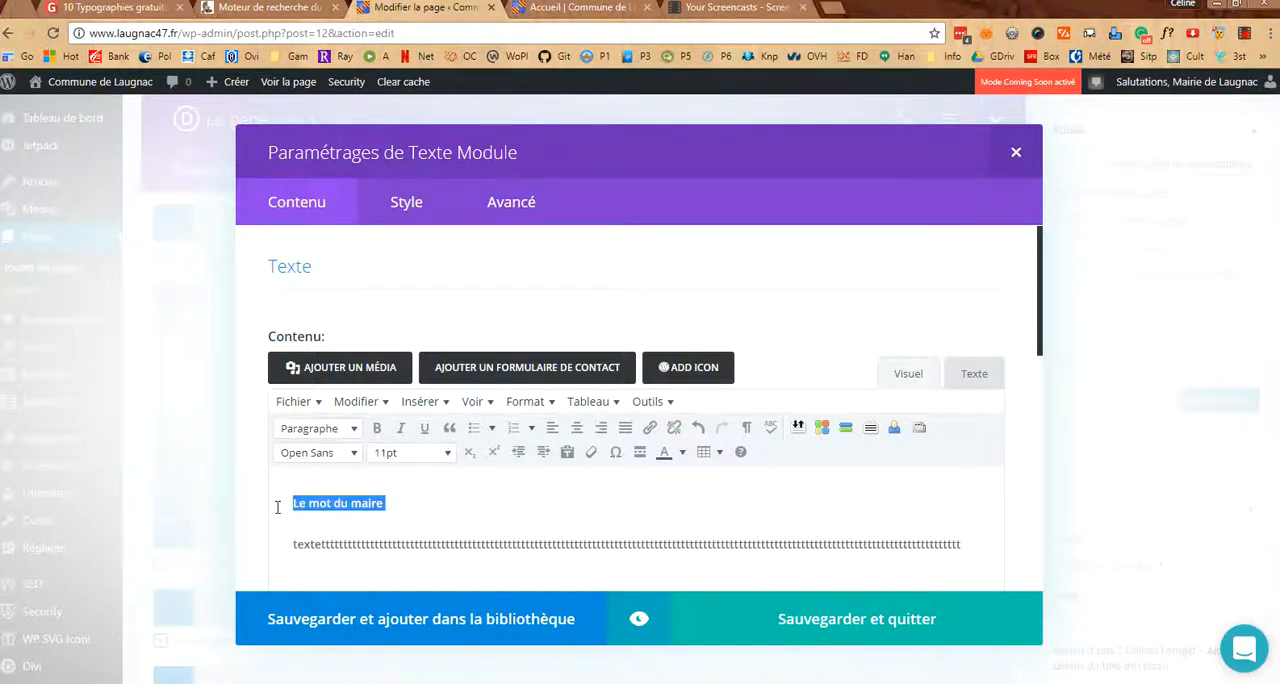
{"action": "left_click", "coordinate": [446, 453]}
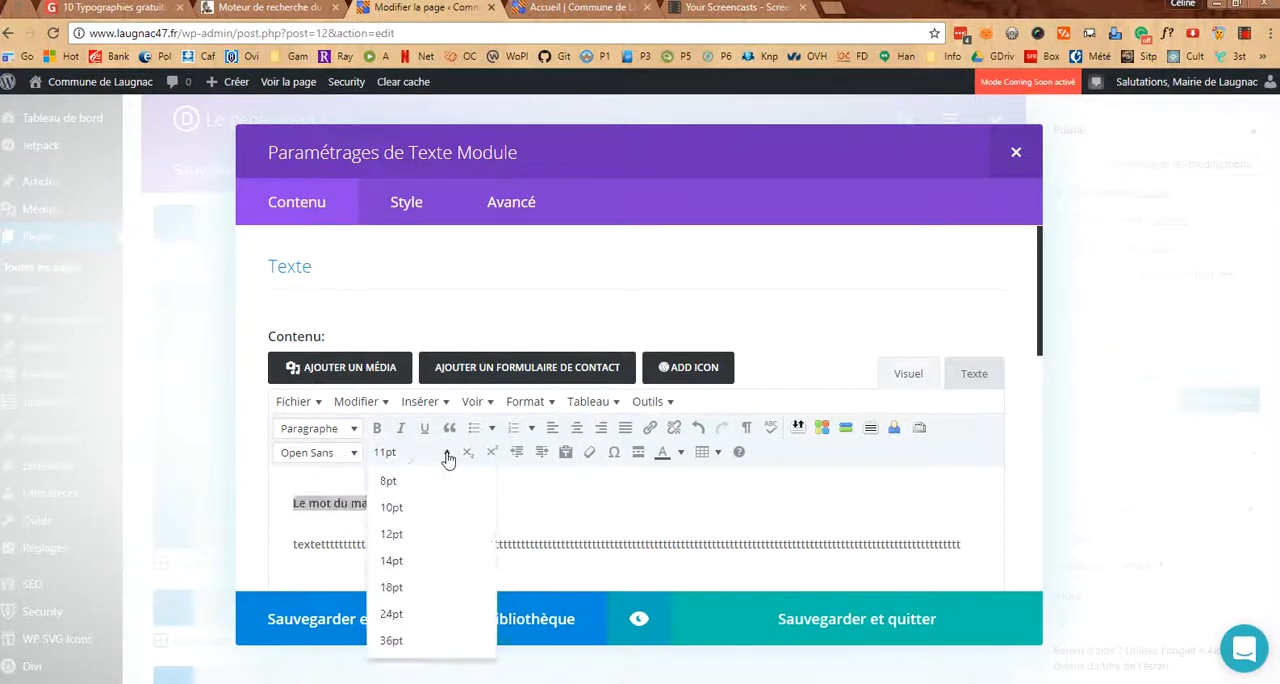
{"action": "left_click", "coordinate": [398, 560]}
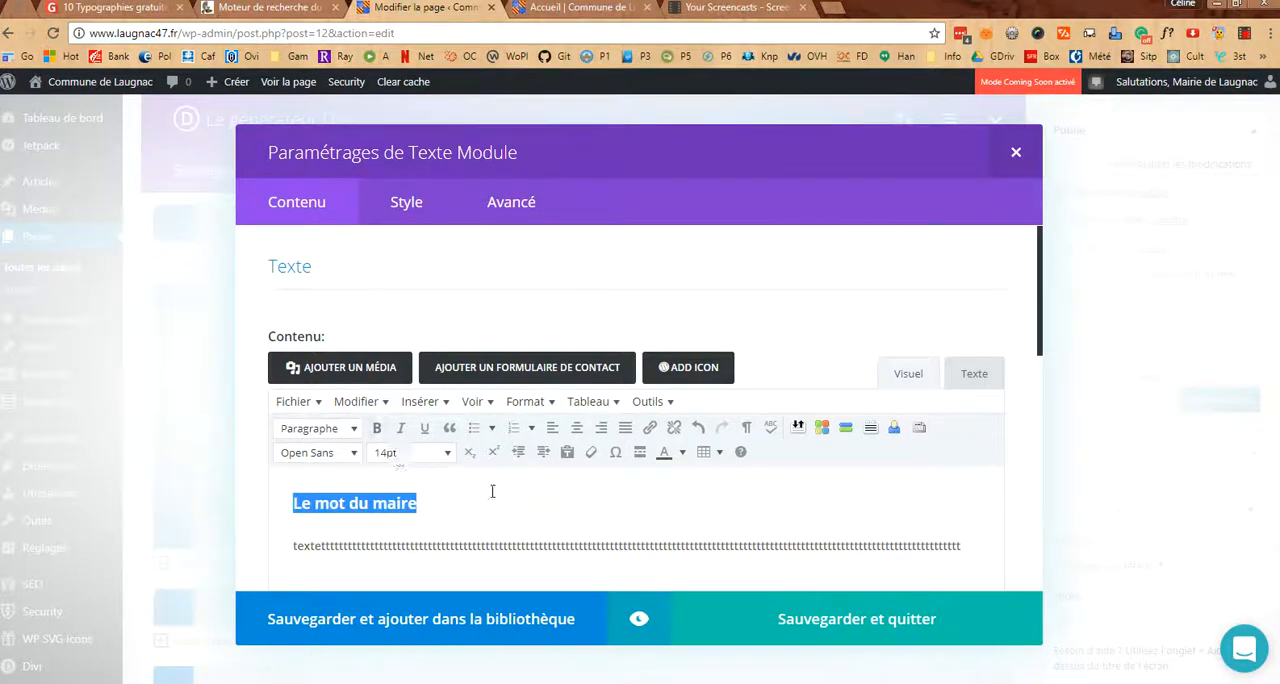
{"action": "left_click", "coordinate": [786, 621]}
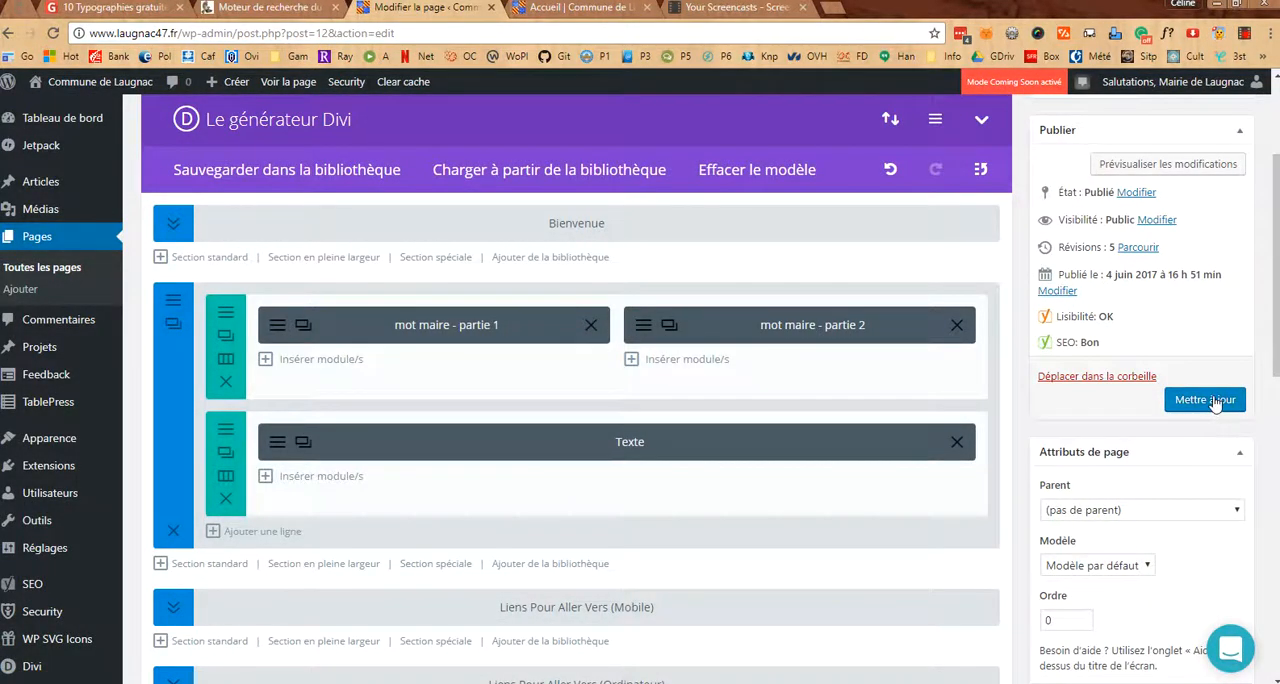
Update the Accueil page and reload the public home page to check the added text below the mayor's message
{"action": "left_click", "coordinate": [1206, 400]}
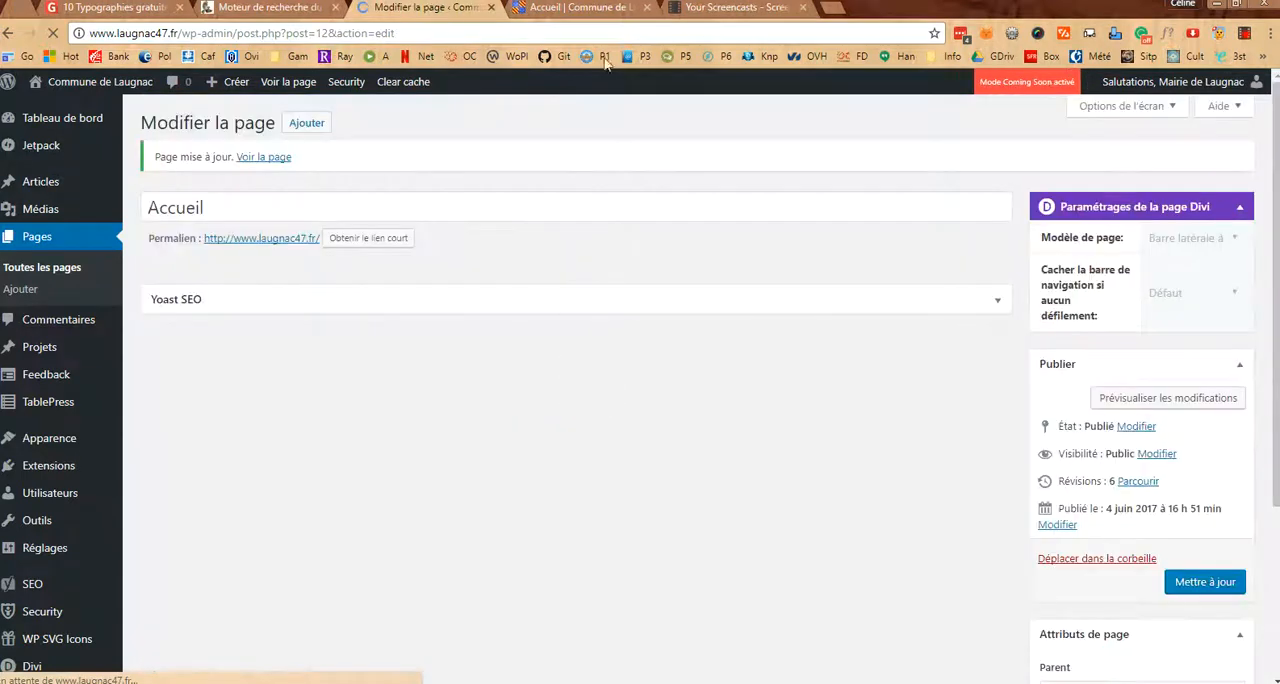
{"action": "left_click", "coordinate": [580, 8]}
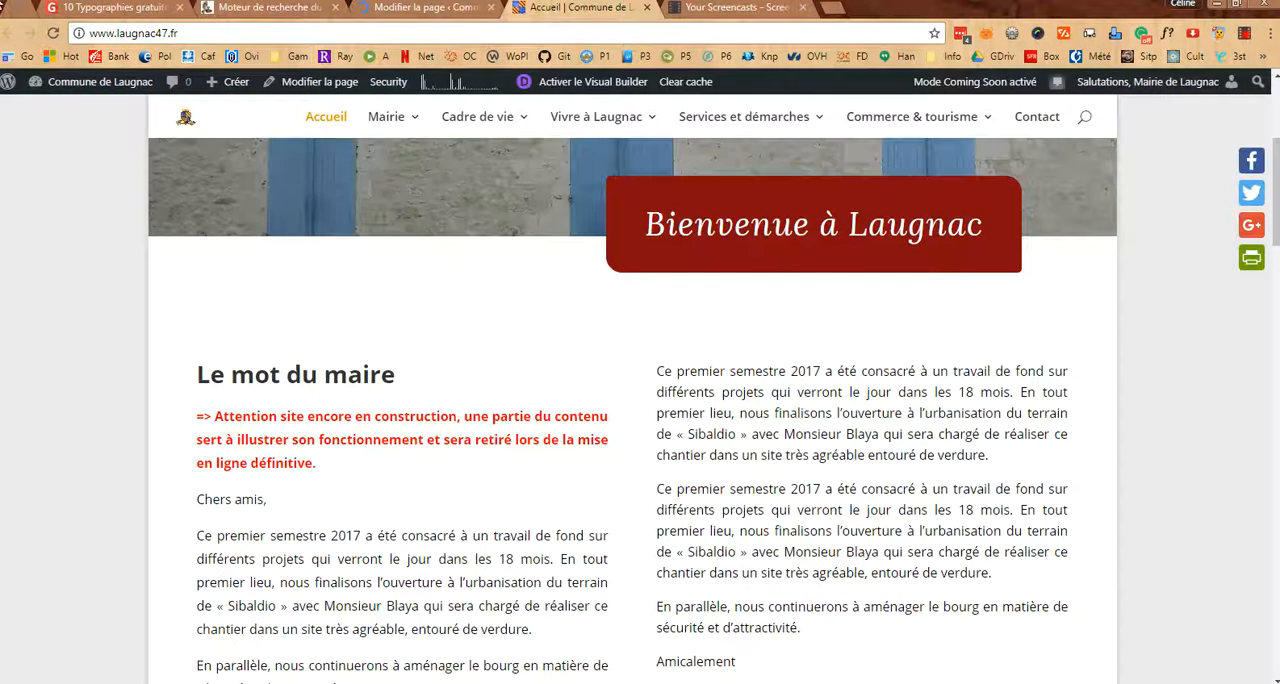
{"action": "left_click", "coordinate": [55, 35]}
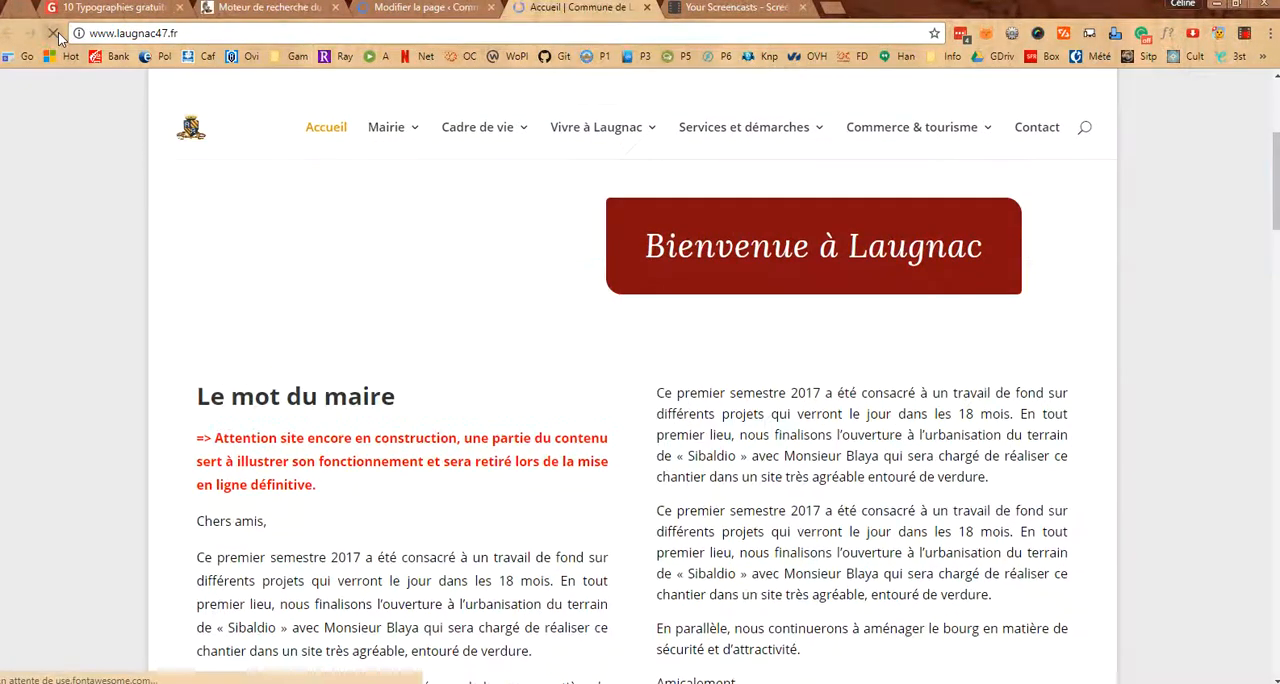
{"action": "scroll", "coordinate": [497, 320], "scroll_direction": "down", "scroll_amount": 1}
{"action": "scroll", "coordinate": [497, 320], "scroll_direction": "down", "scroll_amount": 2}
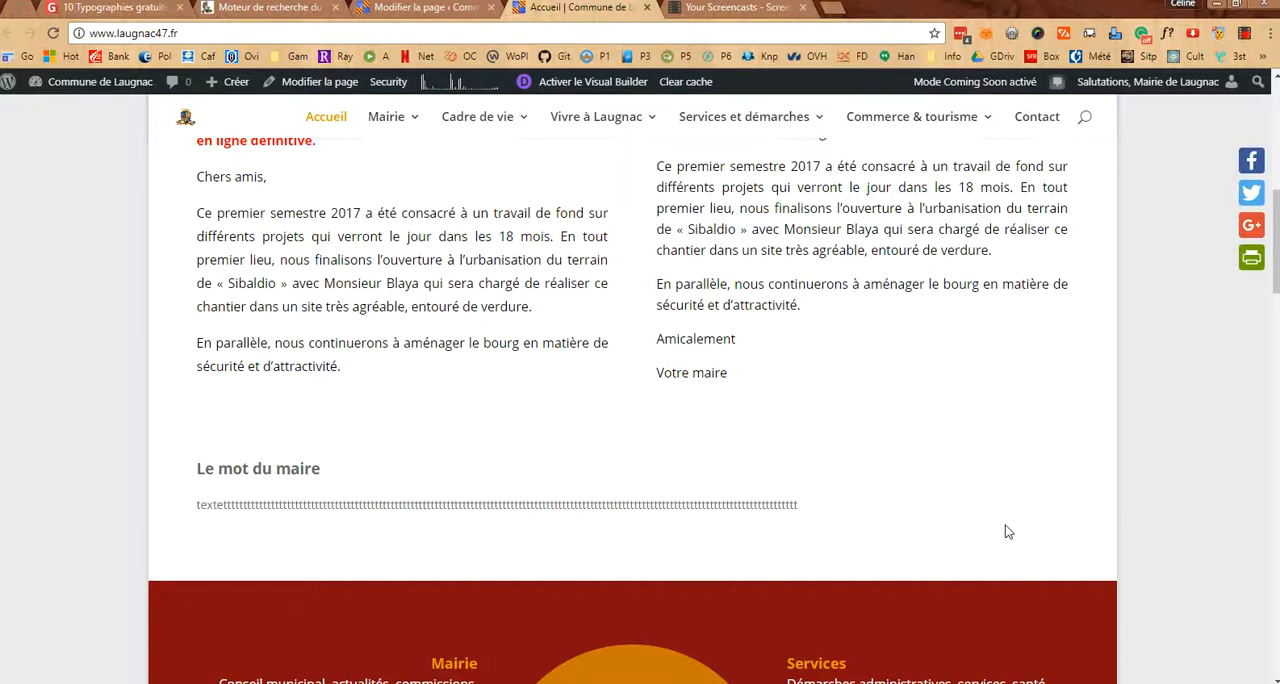
{"action": "scroll", "coordinate": [1005, 531], "scroll_direction": "up", "scroll_amount": 1}
{"action": "scroll", "coordinate": [1006, 529], "scroll_direction": "up", "scroll_amount": 2}
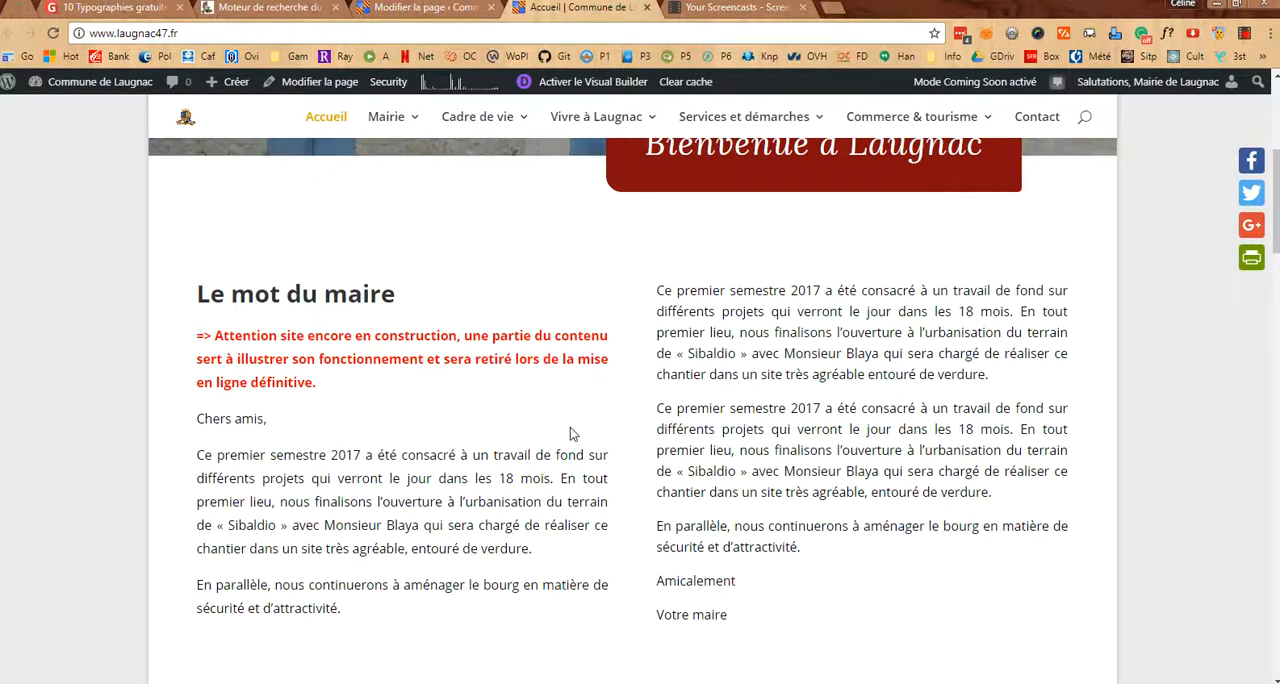
Return to the page editor and delete the row containing the Texte module below the mot maire modules
{"action": "left_click", "coordinate": [475, 14]}
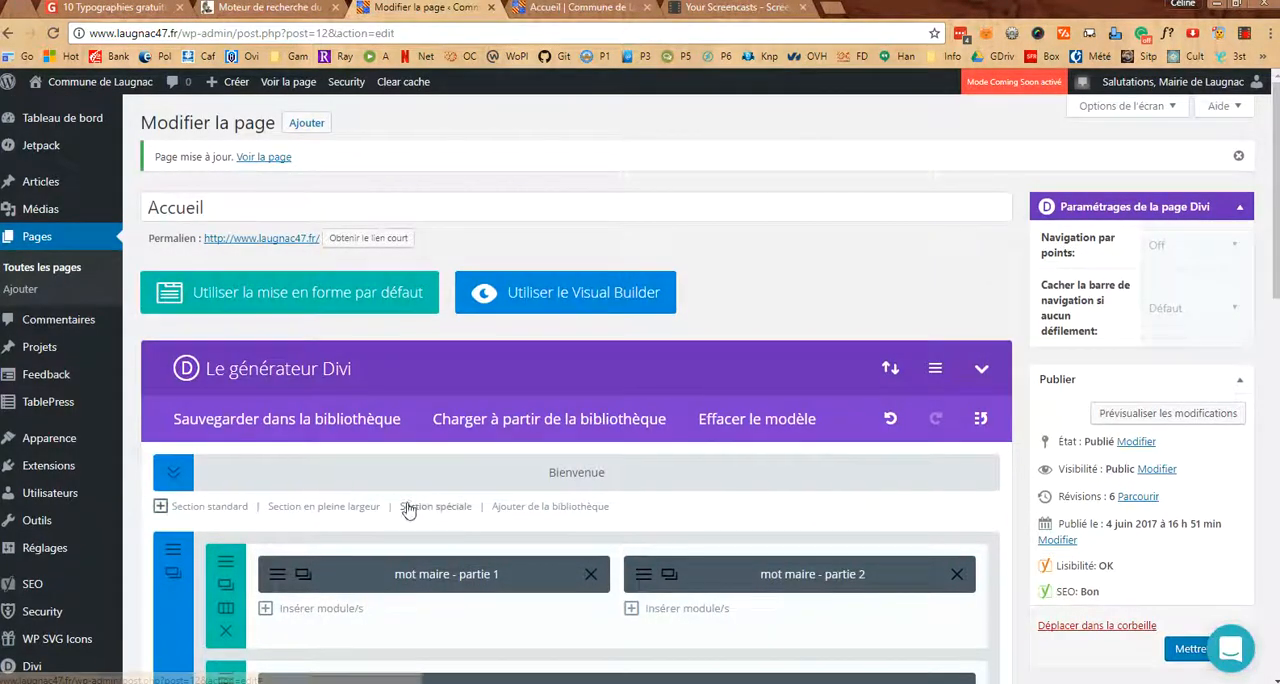
{"action": "scroll", "coordinate": [410, 505], "scroll_direction": "down", "scroll_amount": 3}
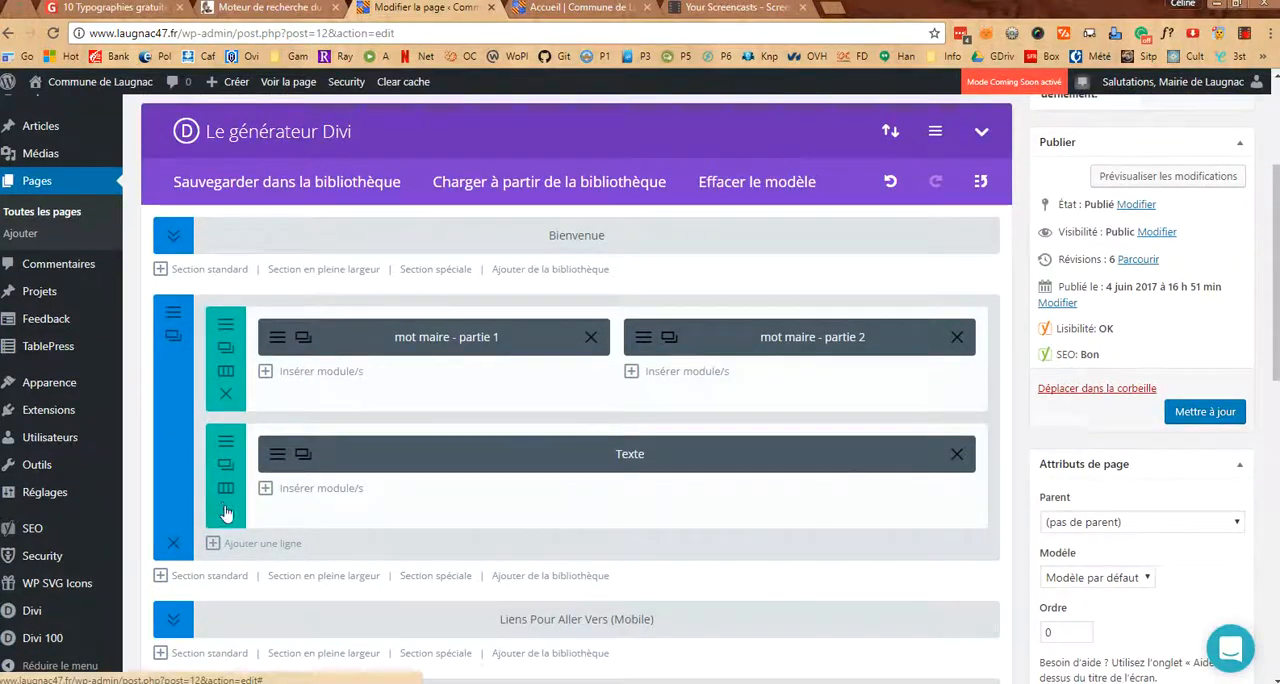
{"action": "left_click", "coordinate": [226, 512]}
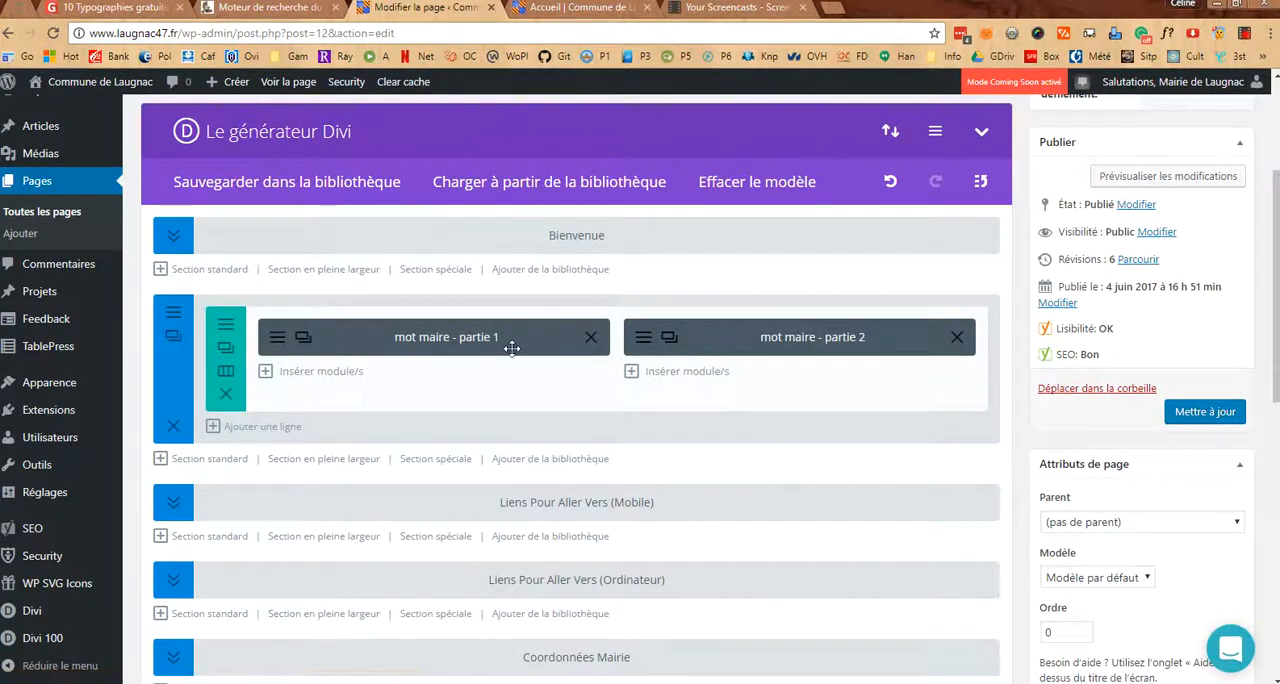
Try bolding part of the first paragraph in the "mot maire - partie 2" module, then close the module without saving
{"action": "left_click", "coordinate": [643, 340]}
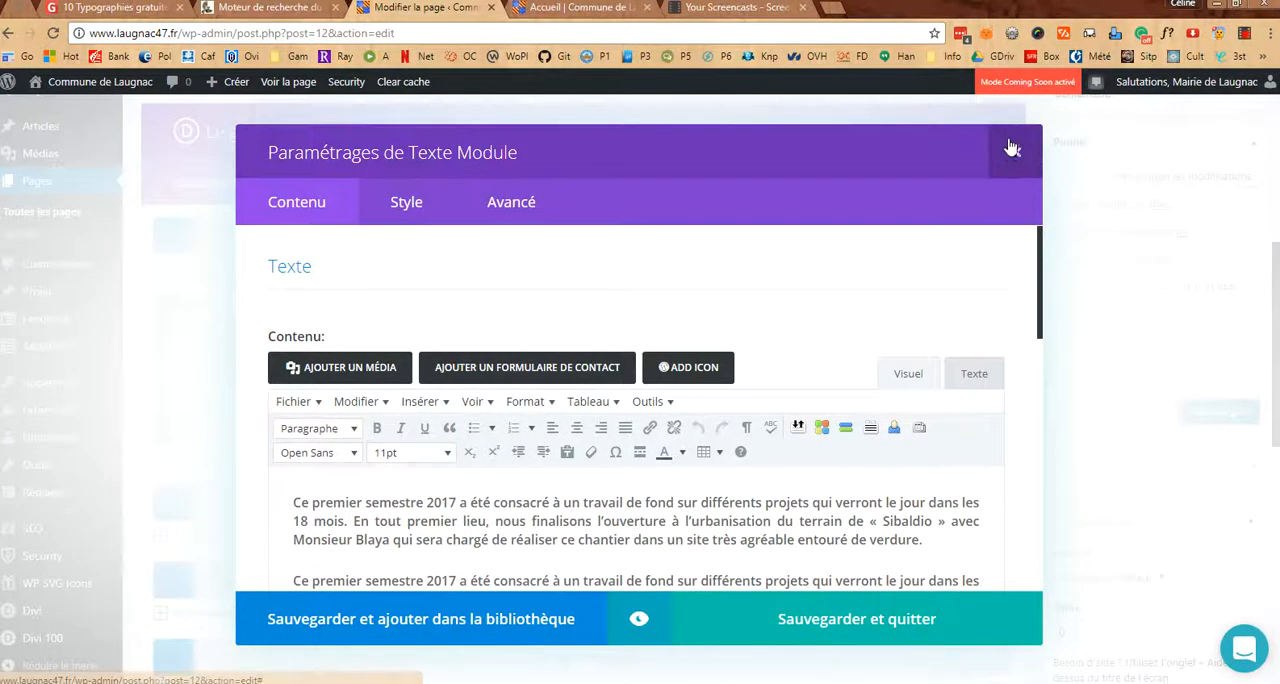
{"action": "mouse_move", "coordinate": [571, 520]}
{"action": "left_mouse_down"}
{"action": "mouse_move", "coordinate": [708, 521]}
{"action": "mouse_move", "coordinate": [558, 540]}
{"action": "left_mouse_up"}
{"action": "left_click", "coordinate": [693, 522]}
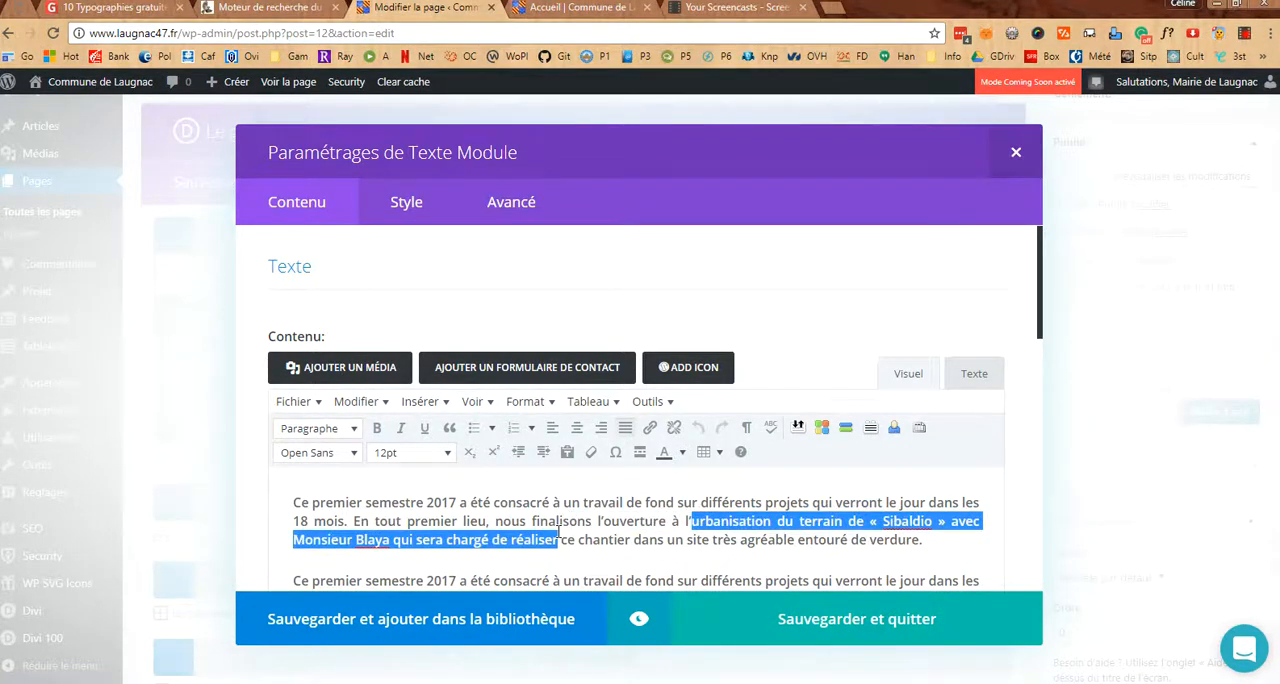
{"action": "left_click", "coordinate": [377, 429]}
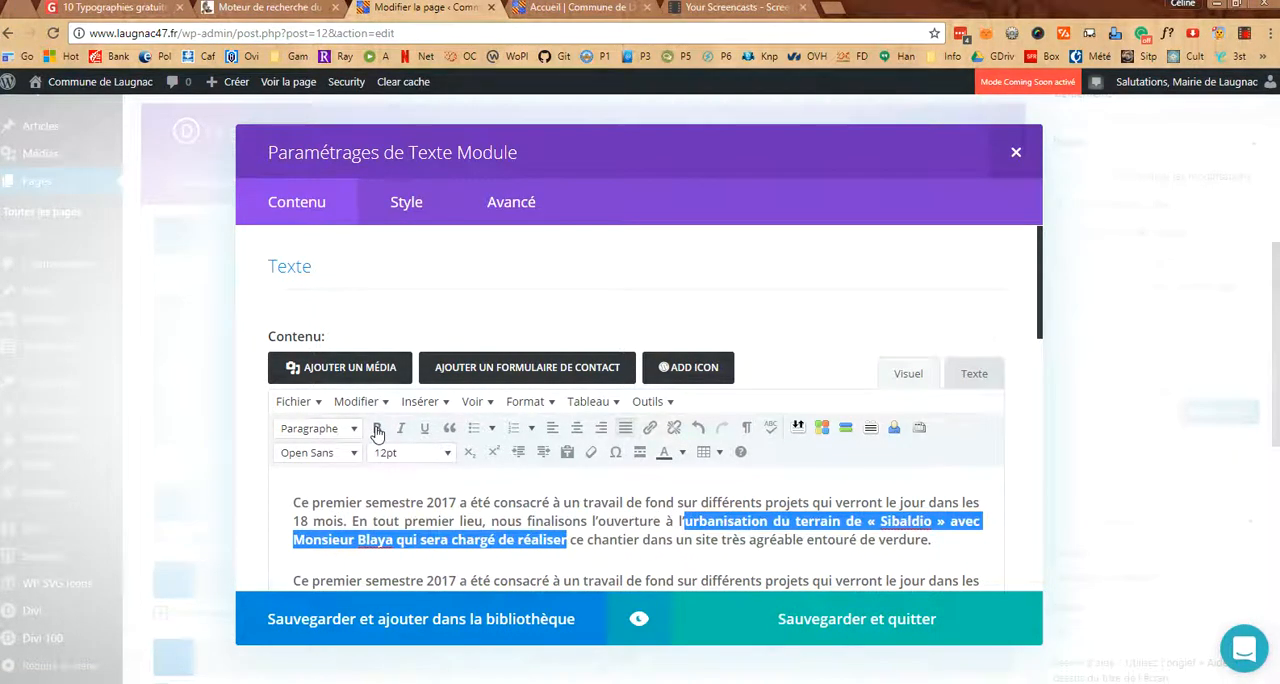
{"action": "left_click", "coordinate": [1015, 152]}
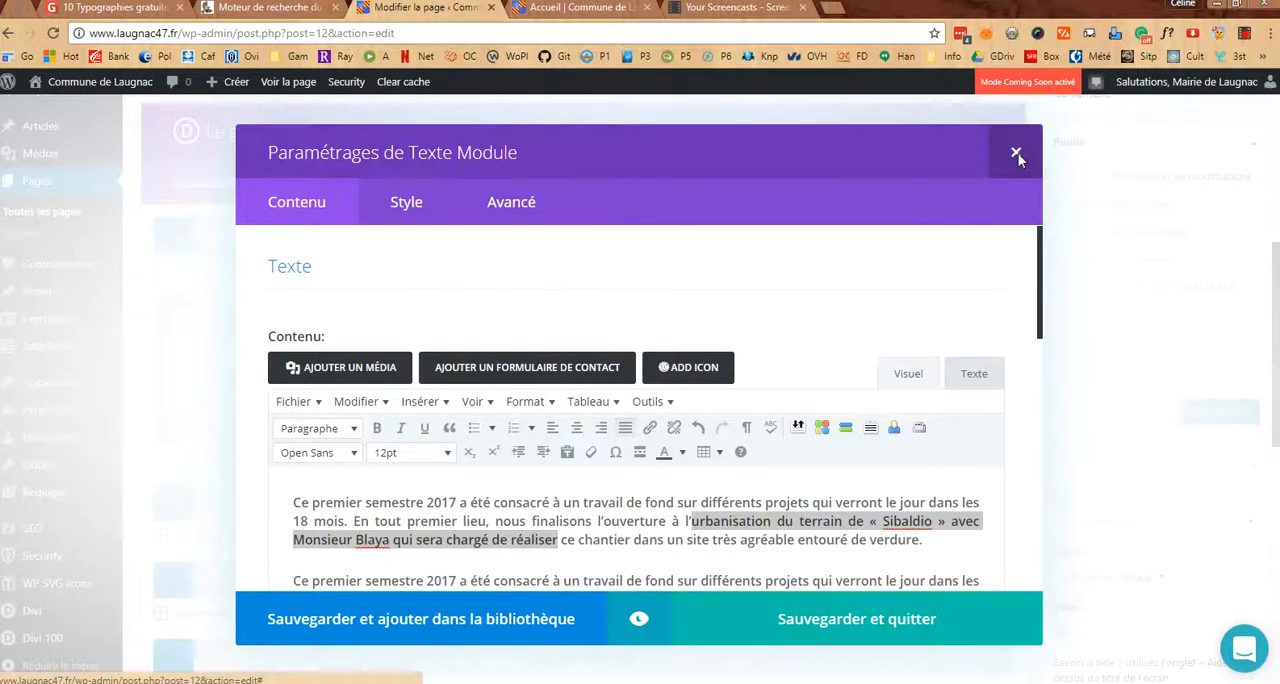
Examine the image URL, viewer and link settings of the "Image du moment (a remplacer à volonté)" module, then close it without saving
{"action": "scroll", "coordinate": [985, 455], "scroll_direction": "down", "scroll_amount": 3}
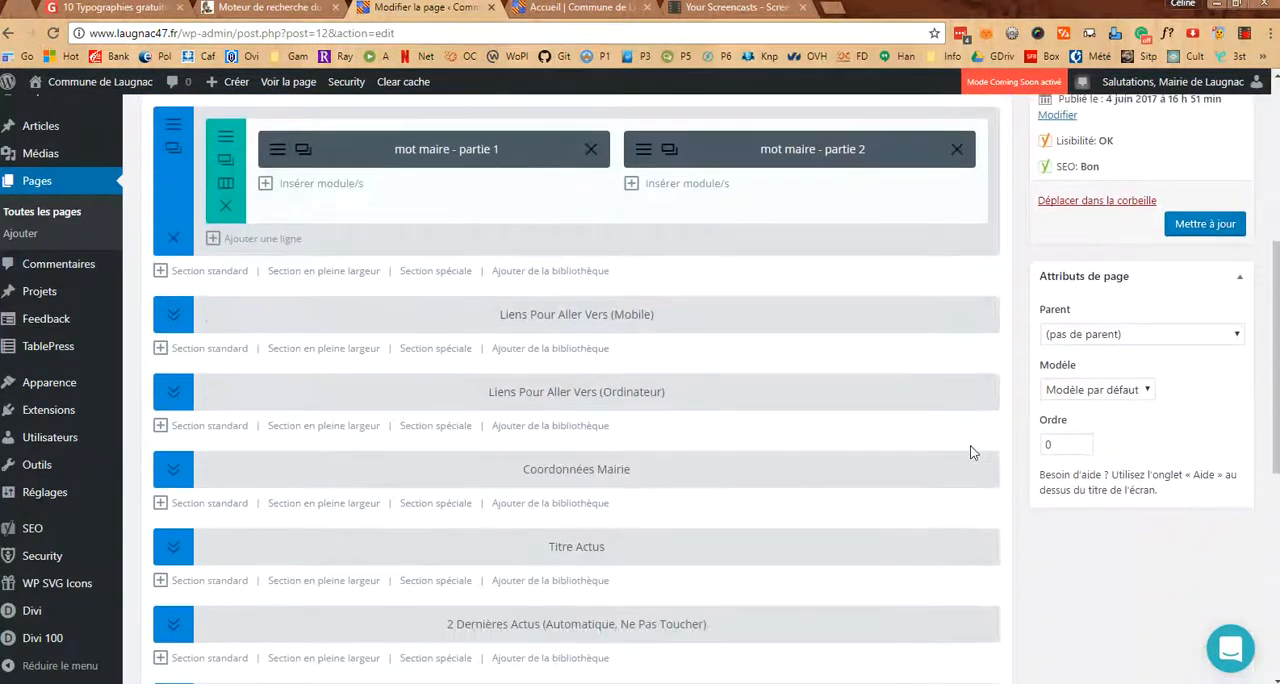
{"action": "scroll", "coordinate": [970, 452], "scroll_direction": "down", "scroll_amount": 2}
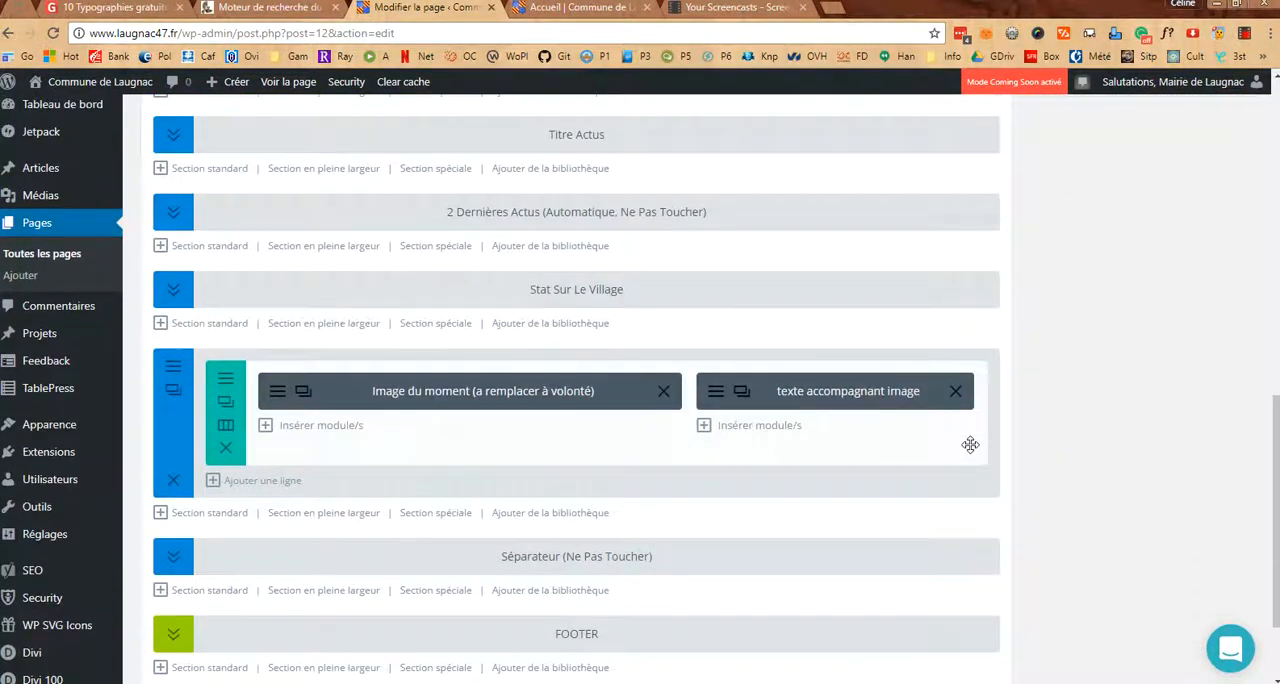
{"action": "scroll", "coordinate": [970, 445], "scroll_direction": "up", "scroll_amount": 1}
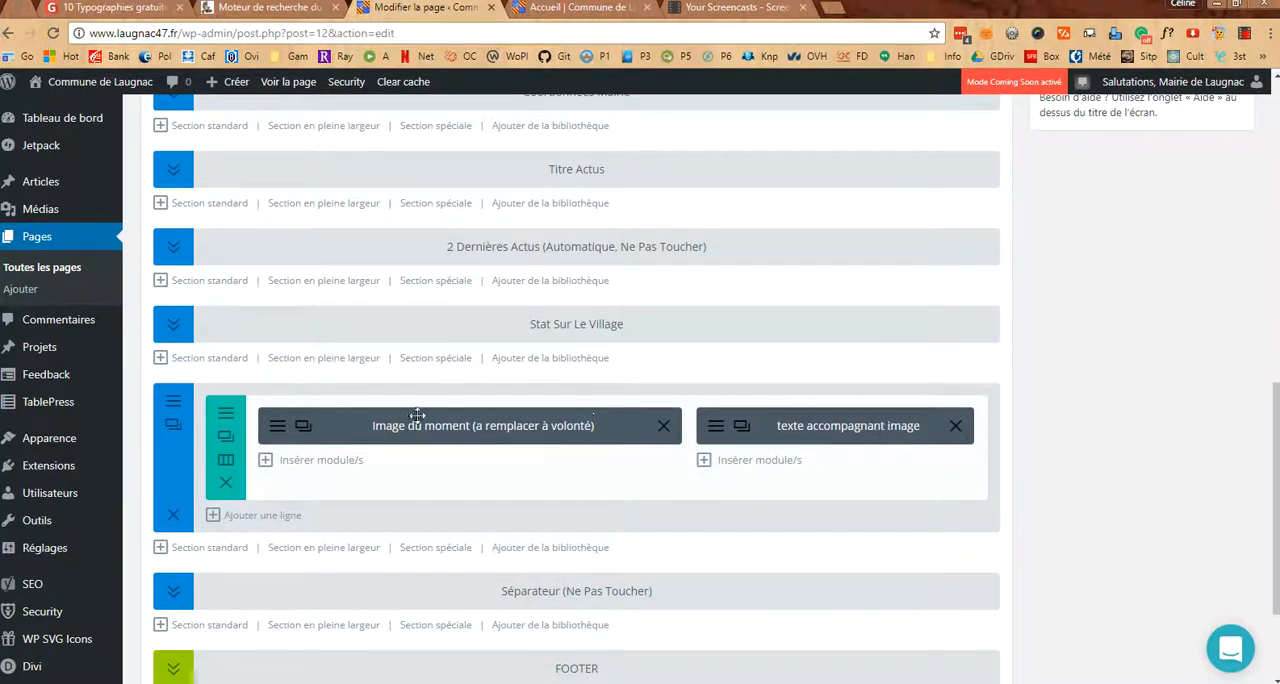
{"action": "left_click", "coordinate": [277, 428]}
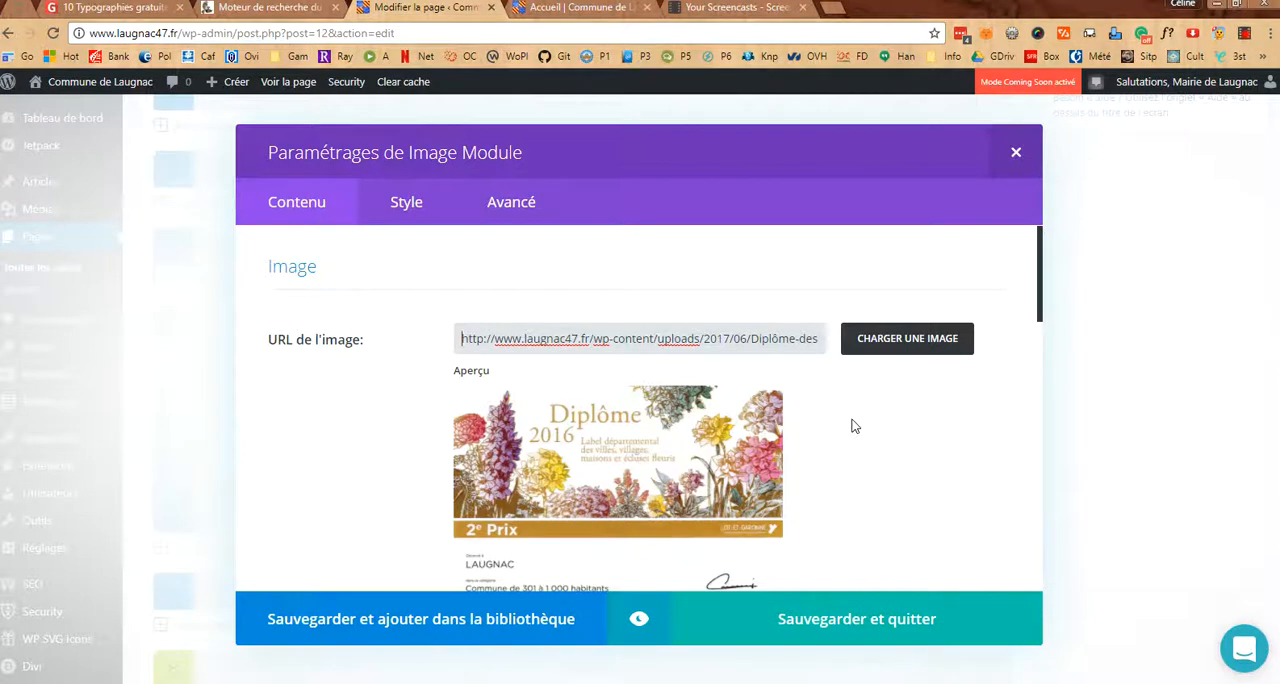
{"action": "scroll", "coordinate": [853, 426], "scroll_direction": "down", "scroll_amount": 2}
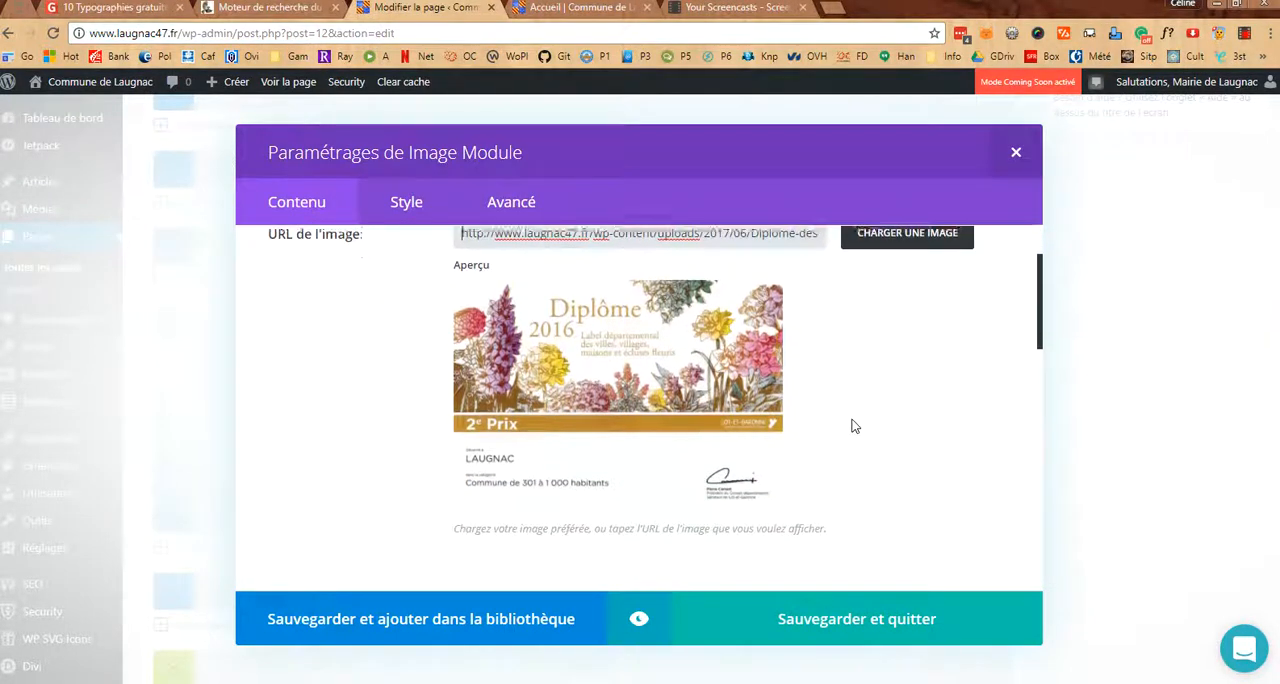
{"action": "scroll", "coordinate": [853, 426], "scroll_direction": "down", "scroll_amount": 5}
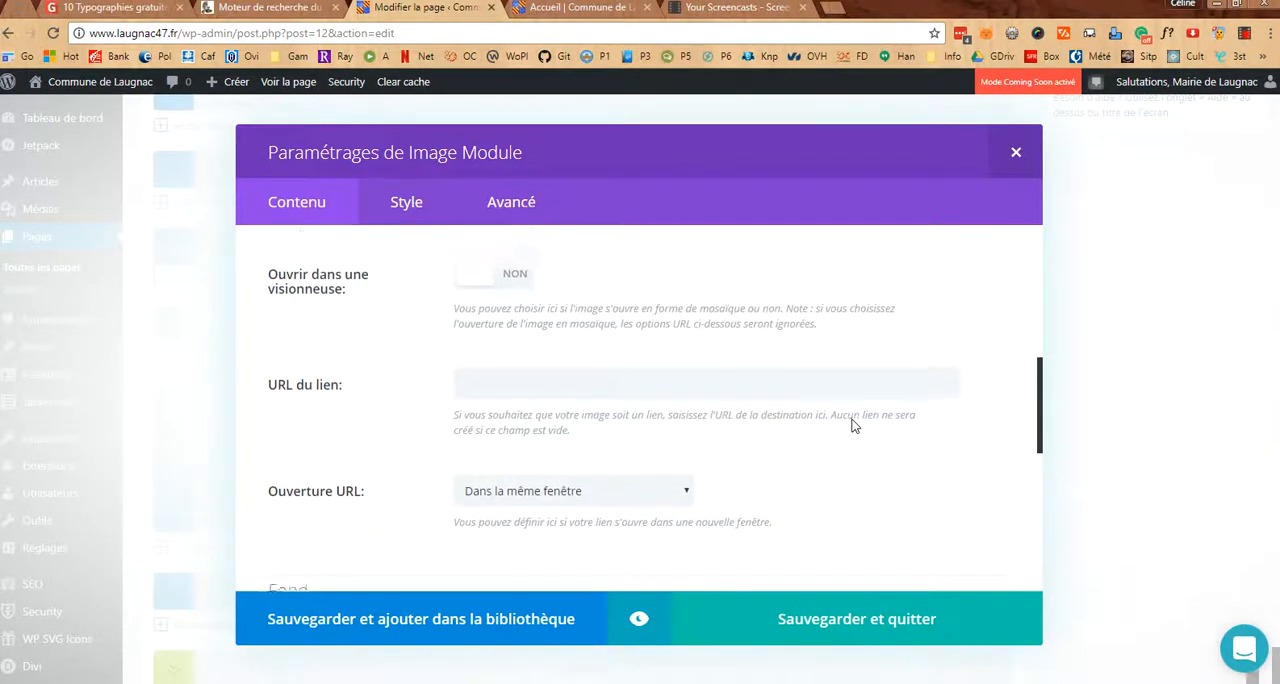
{"action": "scroll", "coordinate": [853, 426], "scroll_direction": "up", "scroll_amount": 1}
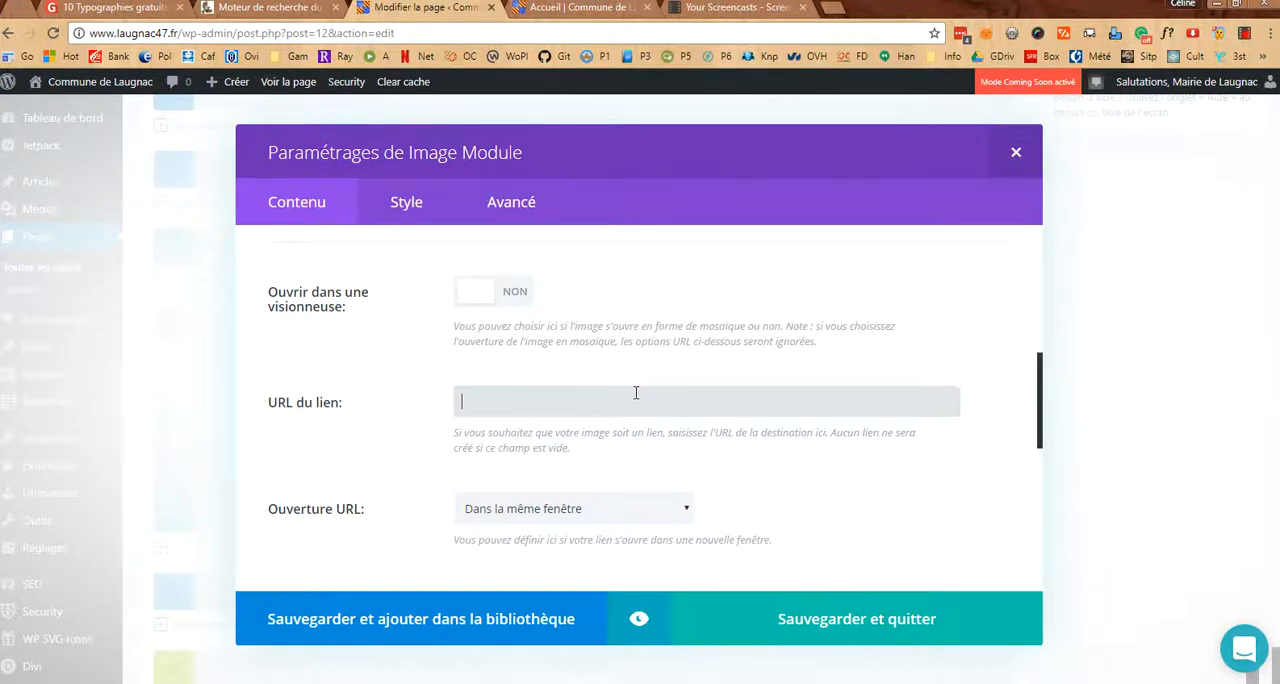
{"action": "scroll", "coordinate": [636, 393], "scroll_direction": "up", "scroll_amount": 3}
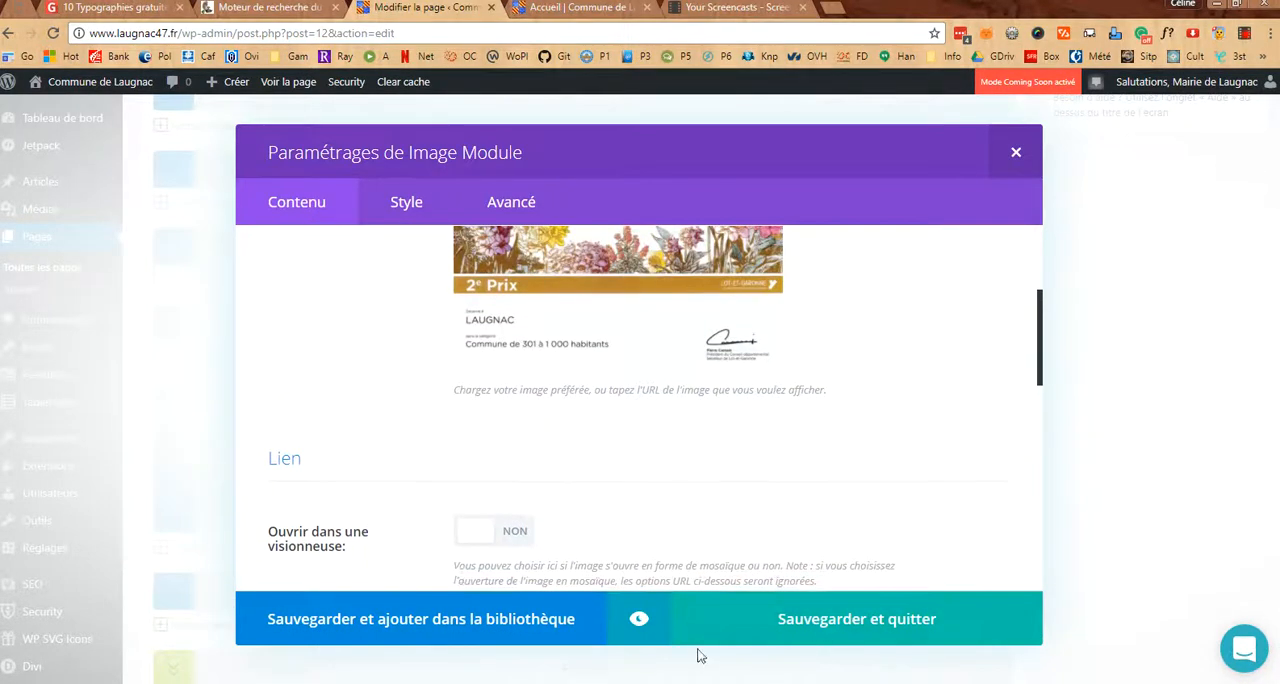
{"action": "left_click", "coordinate": [1012, 152]}
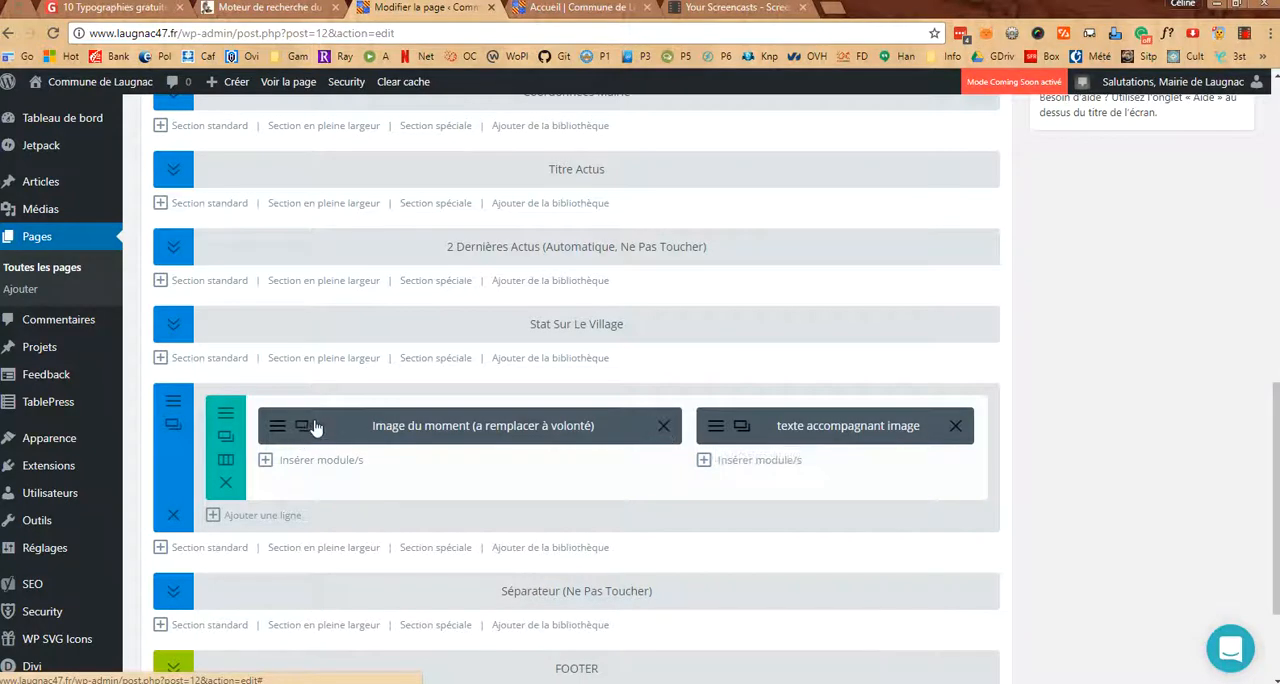
Examine the text of the "texte (à remplacer à volonté)" slide in the "texte accompagnant image" module, then close both dialogs unchanged
{"action": "left_click", "coordinate": [718, 425]}
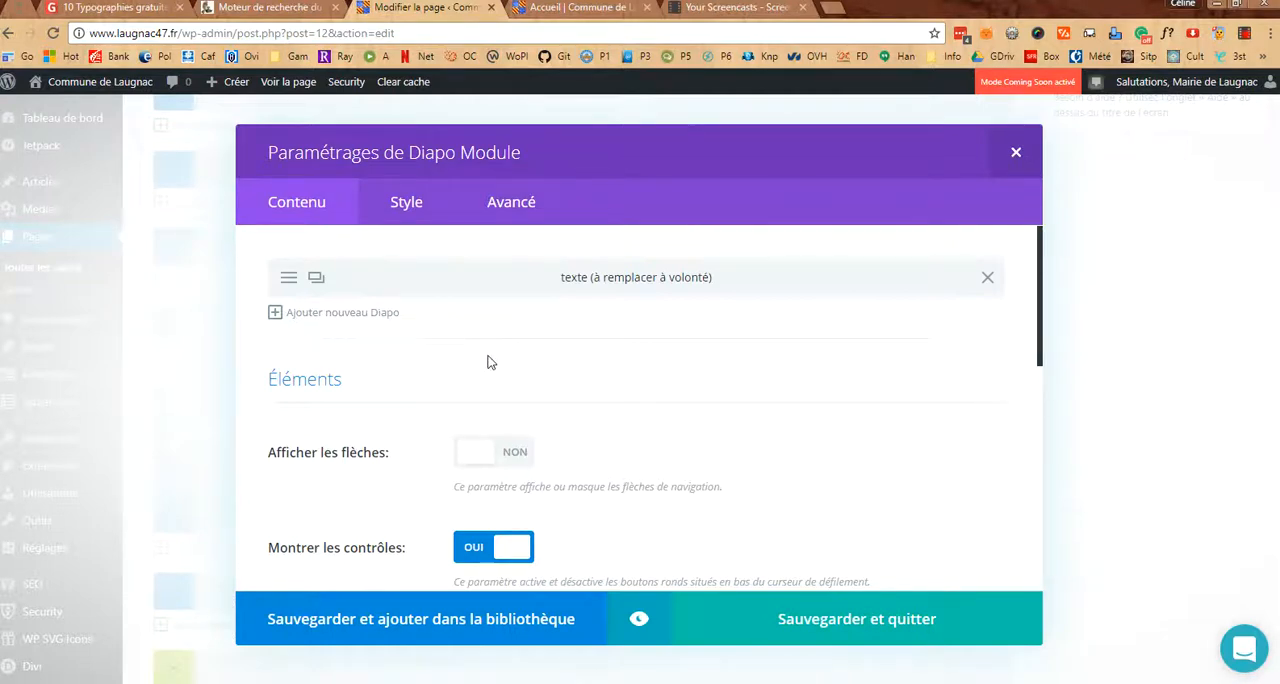
{"action": "left_click", "coordinate": [291, 277]}
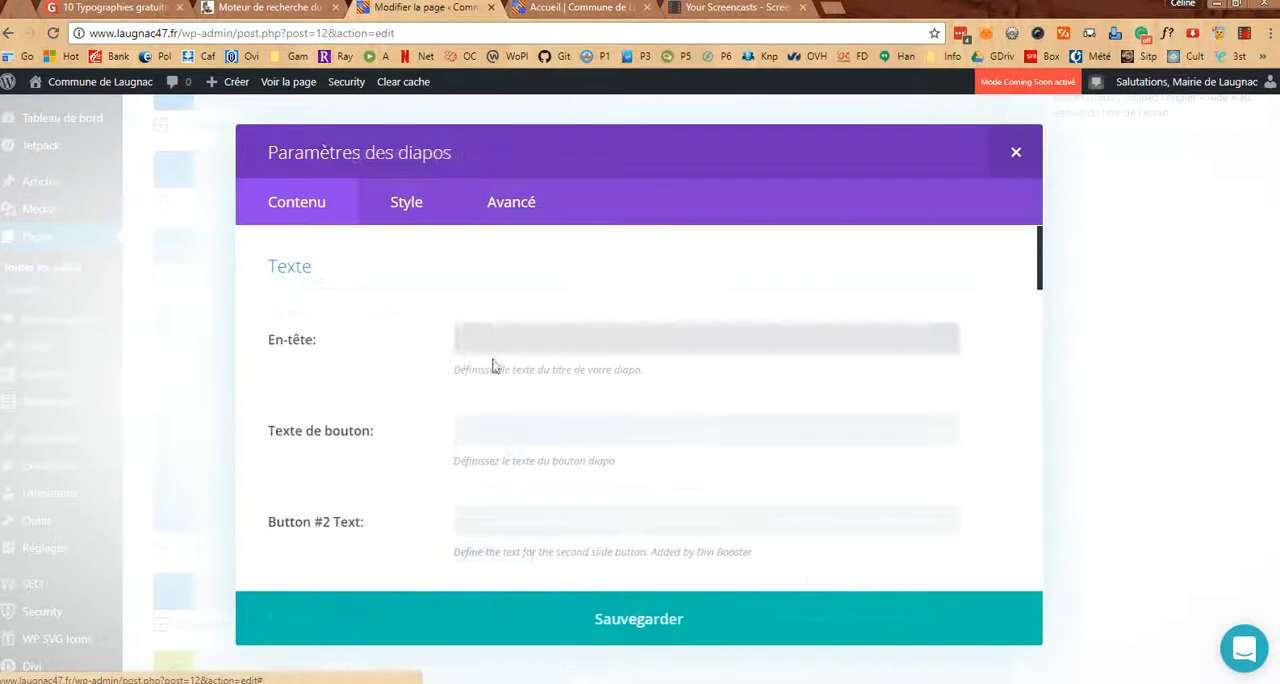
{"action": "scroll", "coordinate": [586, 409], "scroll_direction": "down", "scroll_amount": 4}
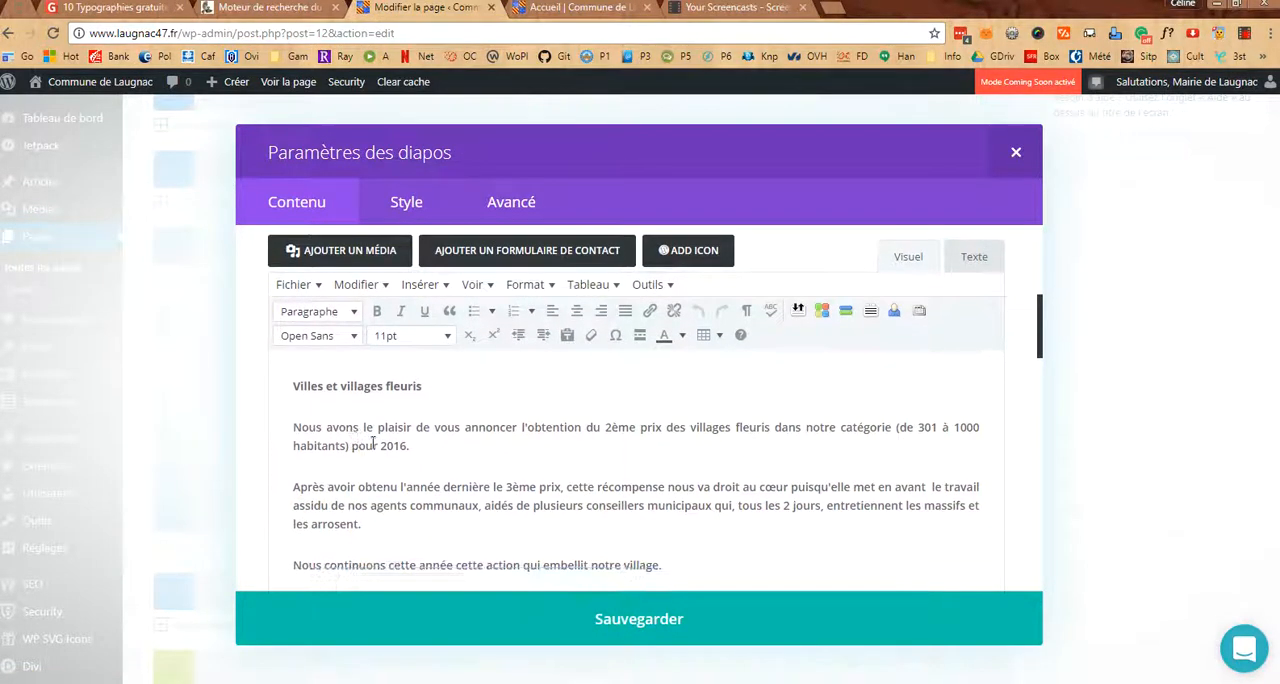
{"action": "scroll", "coordinate": [373, 442], "scroll_direction": "down", "scroll_amount": 1}
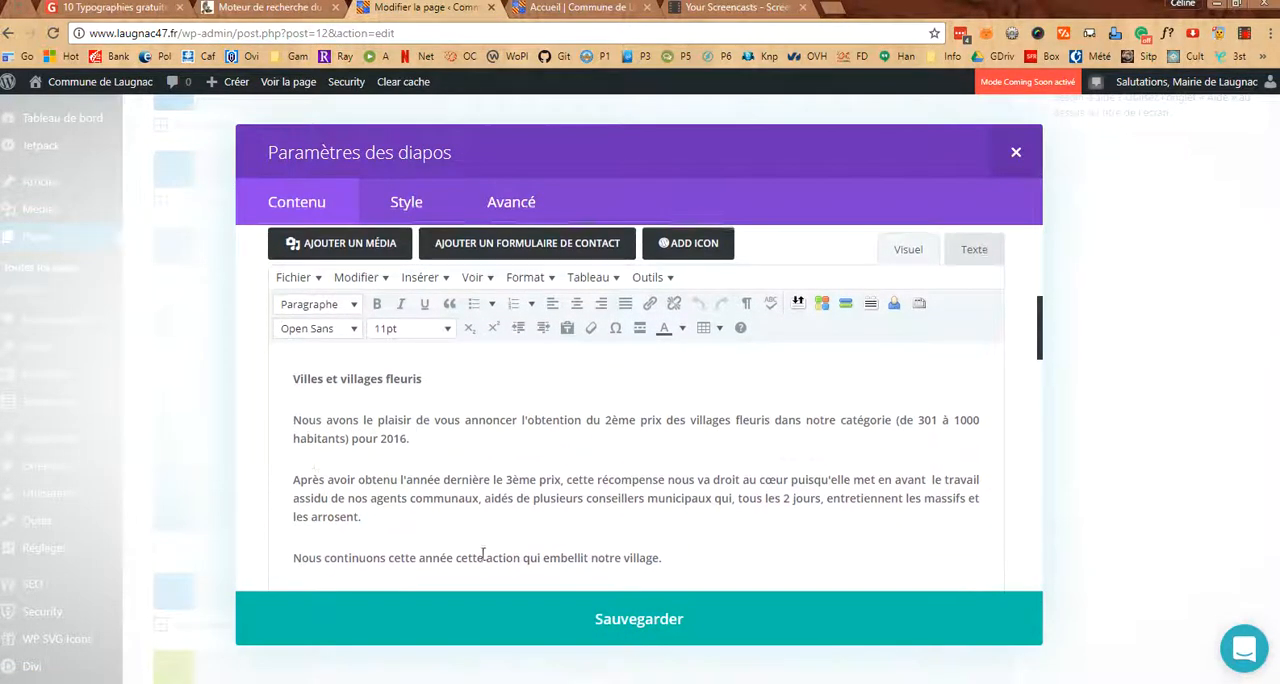
{"action": "left_click", "coordinate": [1013, 153]}
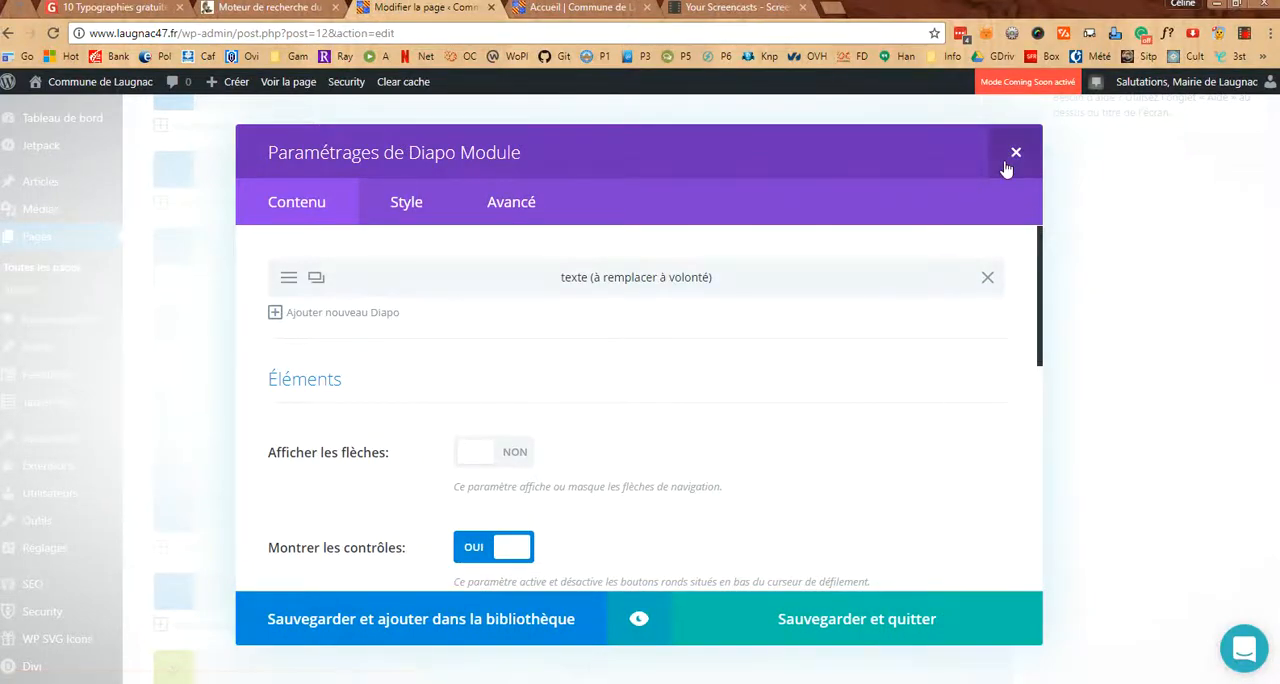
{"action": "left_click", "coordinate": [1013, 155]}
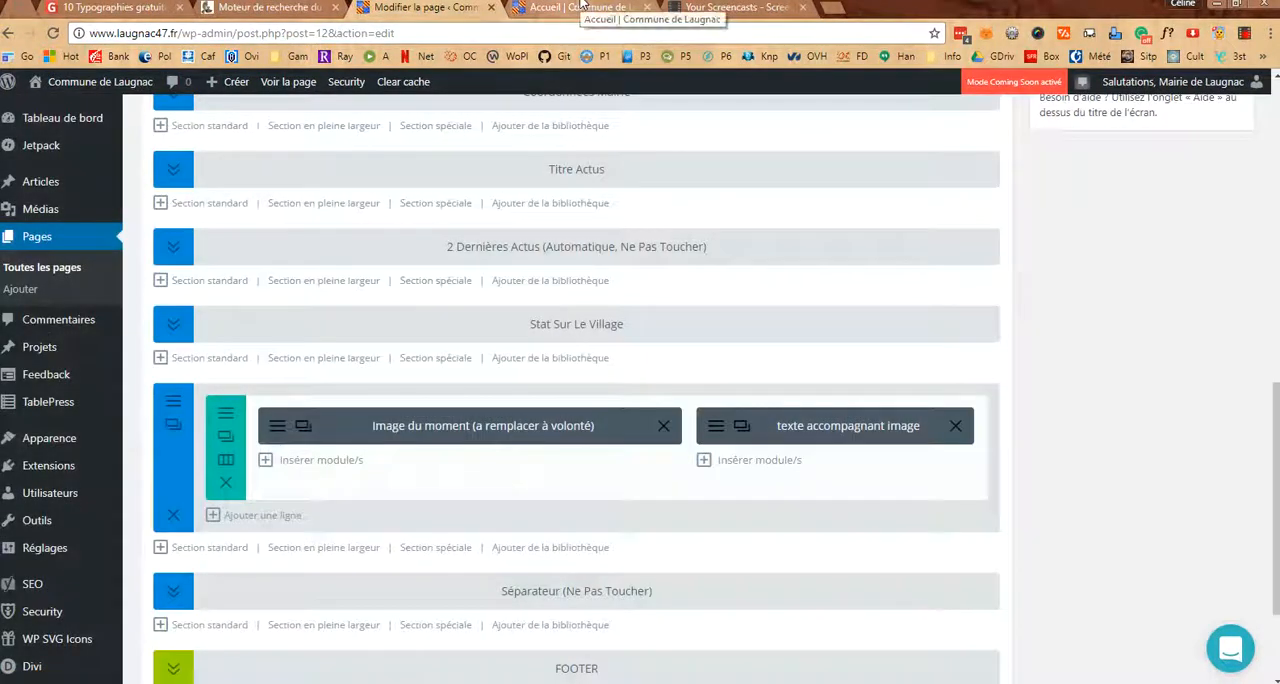
View the diploma image and its "Villes et villages fleuris" text on the public home page
{"action": "left_click", "coordinate": [580, 7]}
{"action": "left_click_drag", "start_coordinate": [1270, 180], "coordinate": [1276, 541]}
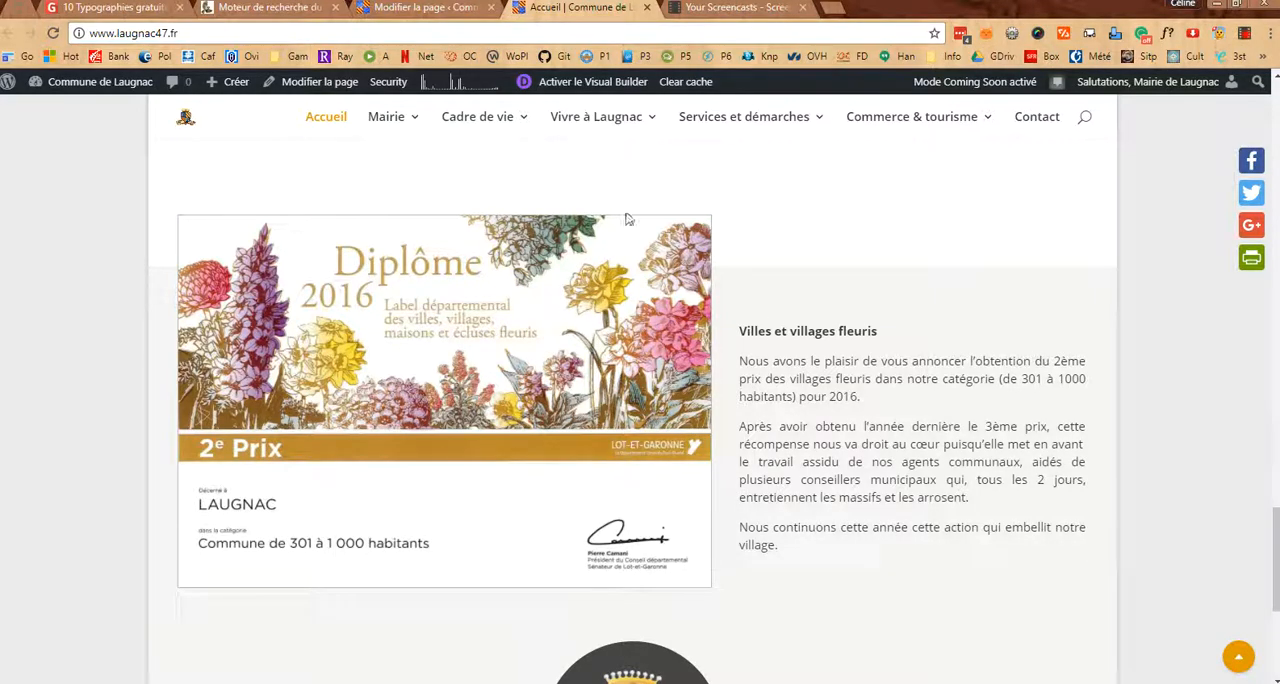
{"action": "scroll", "coordinate": [603, 274], "scroll_direction": "up", "scroll_amount": 1}
{"action": "scroll", "coordinate": [603, 274], "scroll_direction": "down", "scroll_amount": 1}
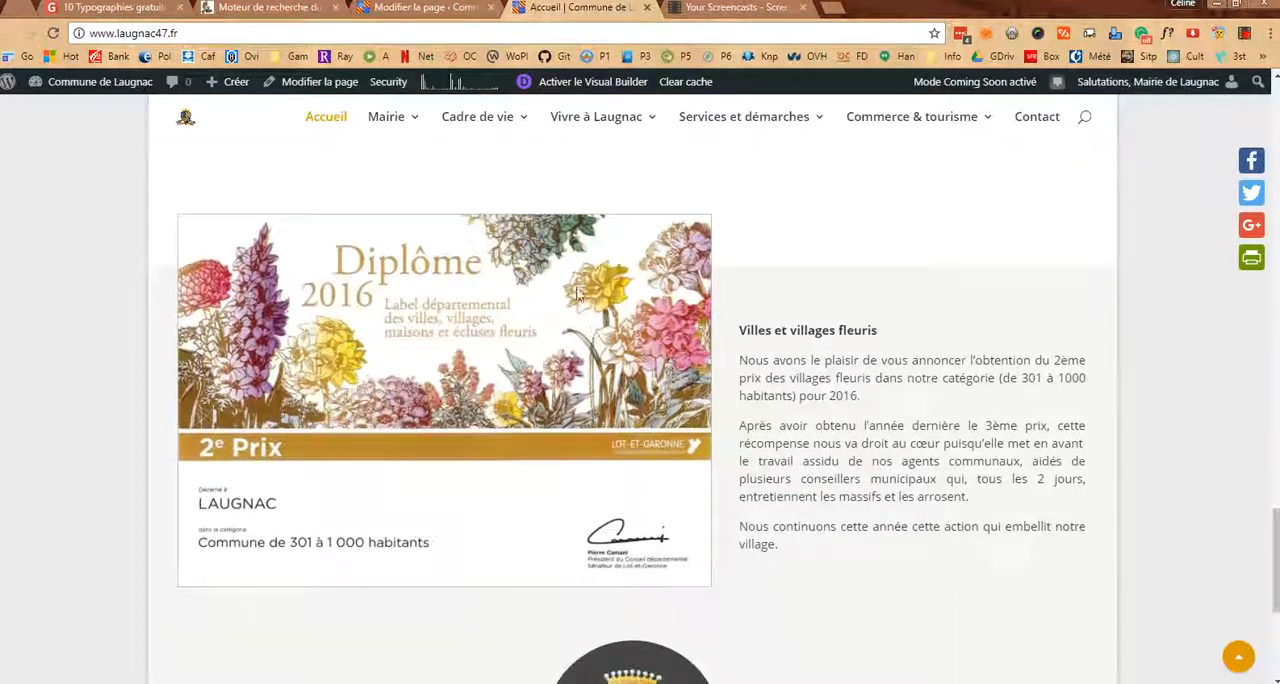